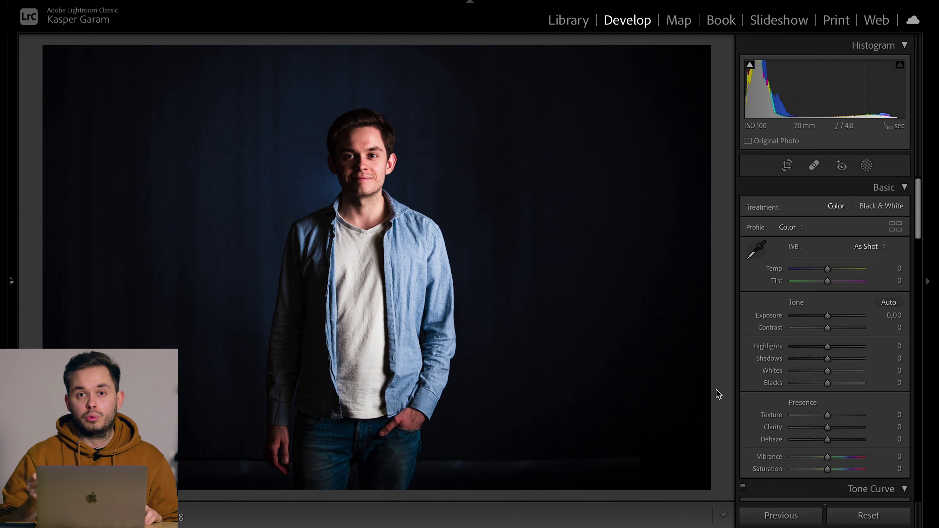
Apply a Select Subject mask to the man in the blue shirt and zoom in on its edges
{"action": "left_click", "coordinate": [867, 165]}
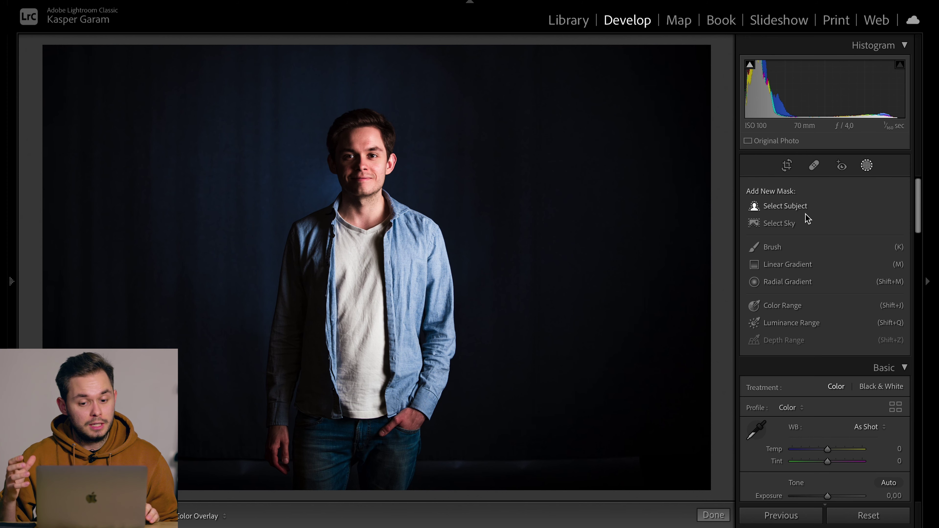
{"action": "left_click", "coordinate": [795, 206]}
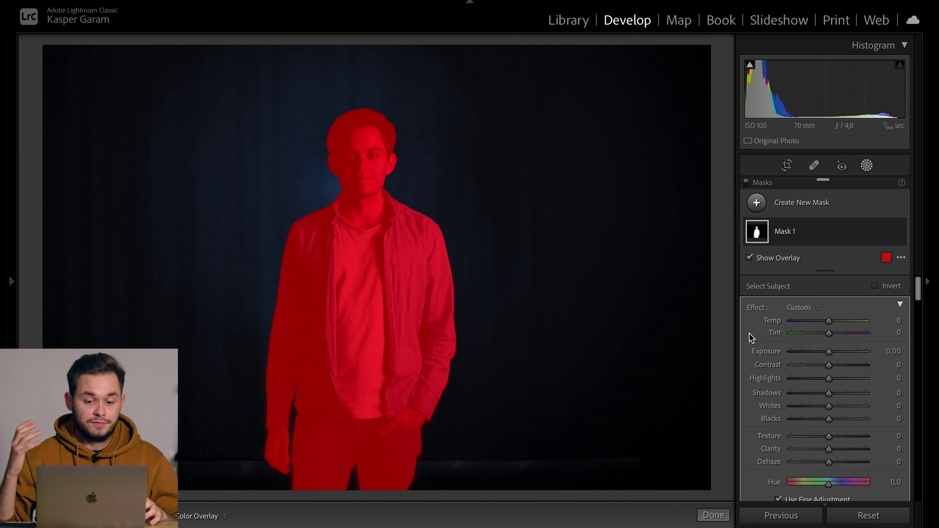
{"action": "scroll", "coordinate": [379, 254], "scroll_direction": "up", "scroll_amount": 5}
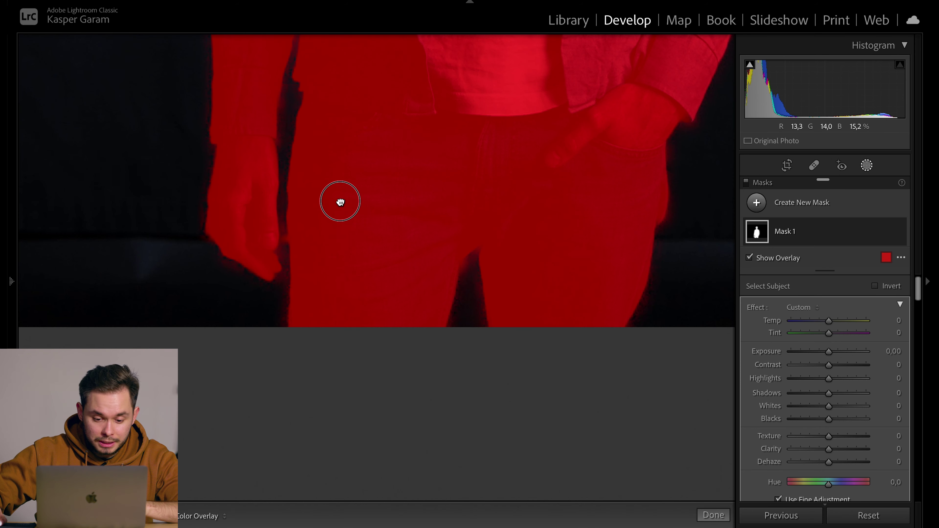
{"action": "scroll", "coordinate": [282, 249], "scroll_direction": "down", "scroll_amount": 2}
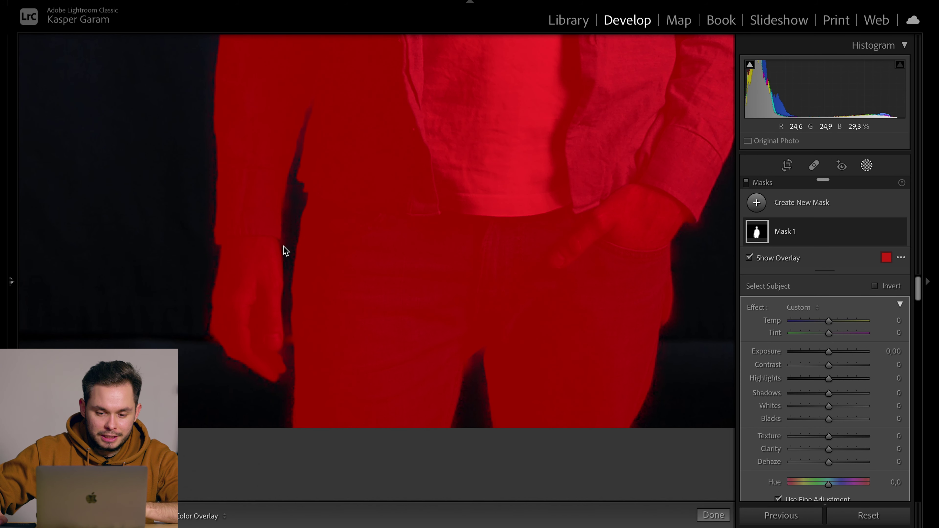
Toggle the red mask overlay off and on to compare the edges, then hide it
{"action": "key", "text": "o"}
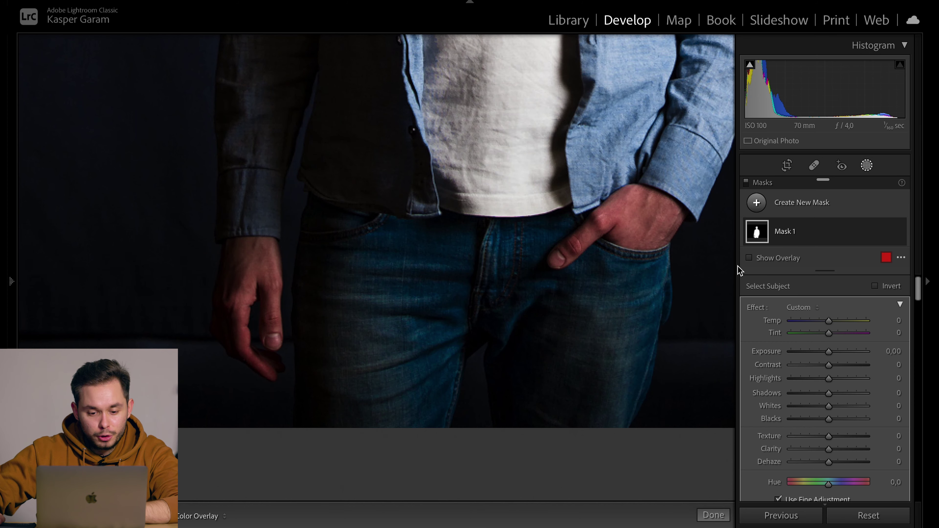
{"action": "key", "text": "o"}
{"action": "key", "text": "o"}
{"action": "key", "text": "o"}
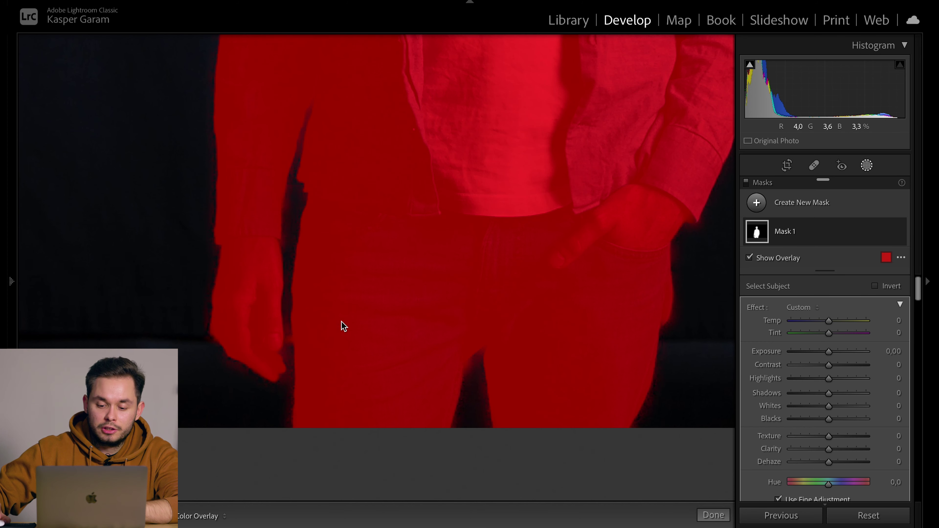
{"action": "scroll", "coordinate": [495, 244], "scroll_direction": "down", "scroll_amount": 3}
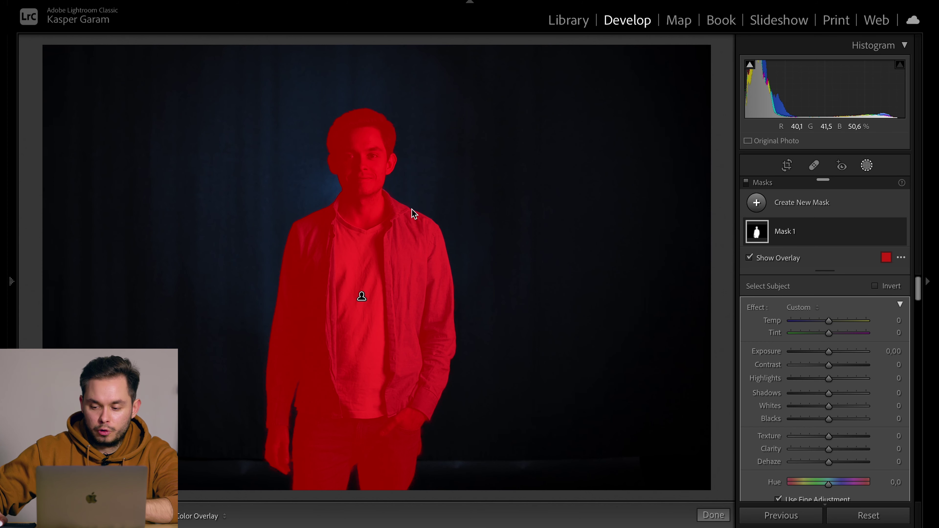
{"action": "left_click", "coordinate": [754, 258]}
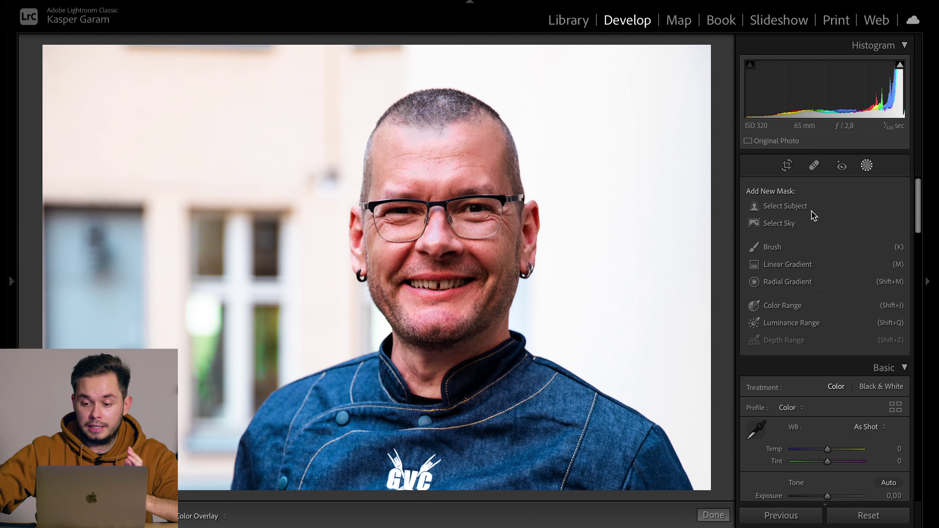
Mask the smiling man in glasses with Select Subject and zoom in to check the edge at his ear
{"action": "left_click", "coordinate": [790, 207]}
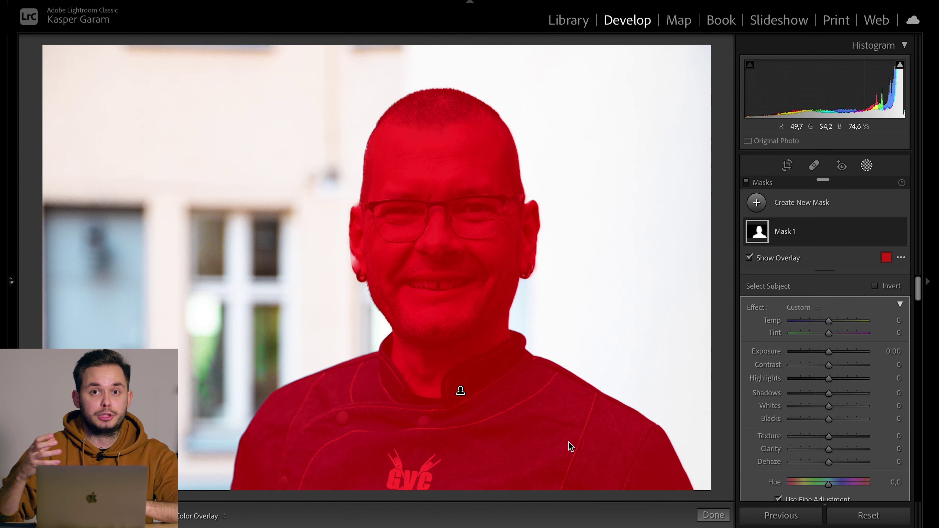
{"action": "left_click", "coordinate": [345, 258]}
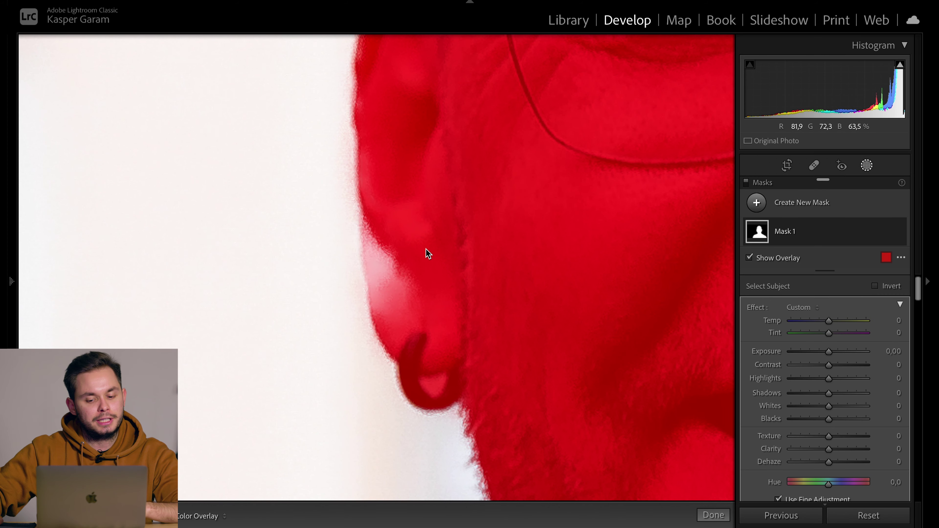
{"action": "left_click", "coordinate": [455, 241]}
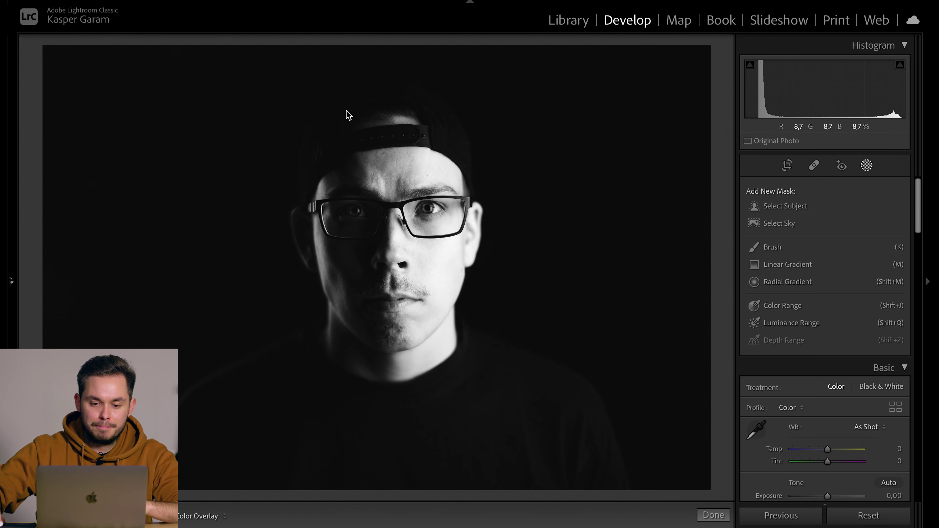
Zoom in and pan over the dark background near the man's head, then return to full view
{"action": "left_click_drag", "start_coordinate": [330, 119], "coordinate": [356, 160]}
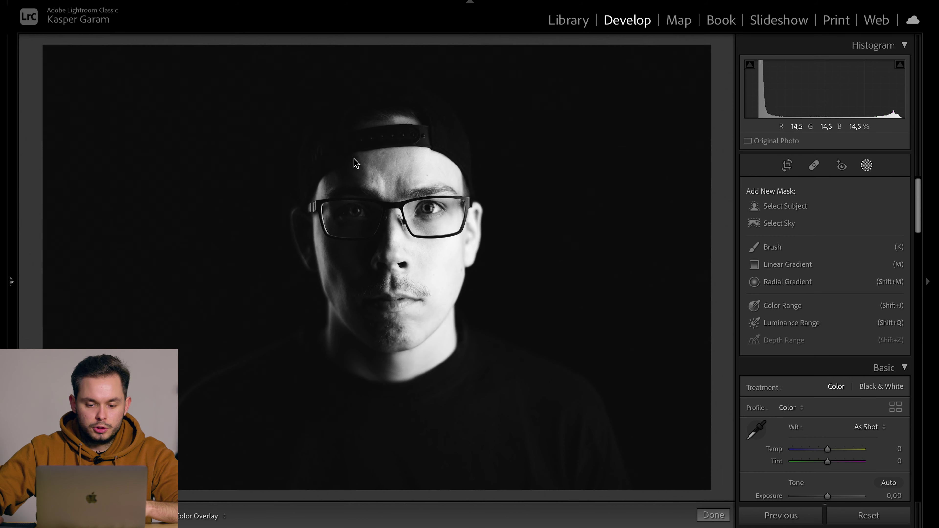
{"action": "left_click", "coordinate": [325, 119]}
{"action": "left_click_drag", "start_coordinate": [325, 120], "coordinate": [426, 264]}
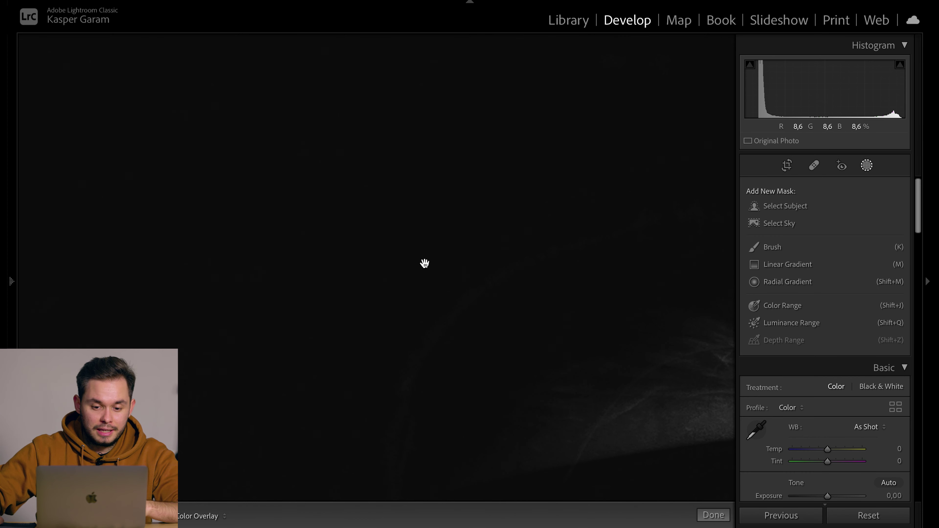
{"action": "left_click", "coordinate": [417, 256]}
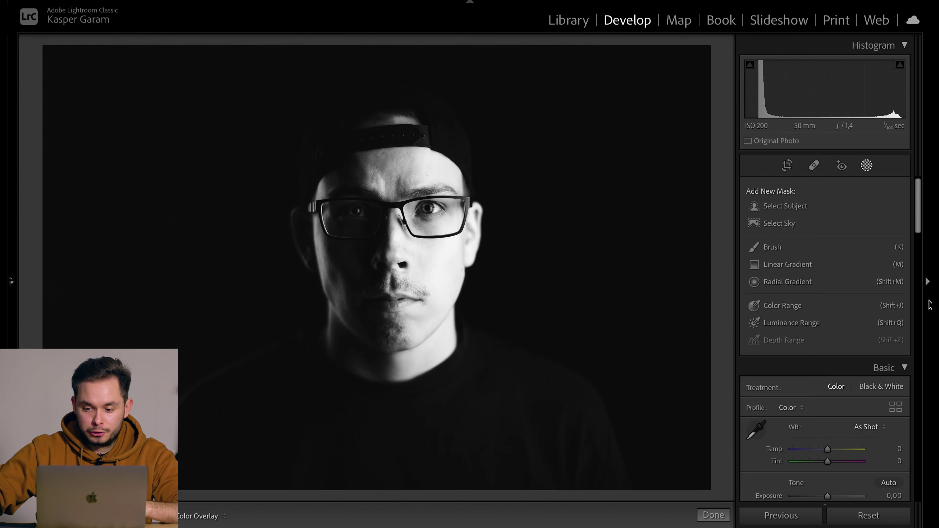
Apply a Select Subject mask to the man in the cap and pan along its soft edges
{"action": "left_click", "coordinate": [799, 206]}
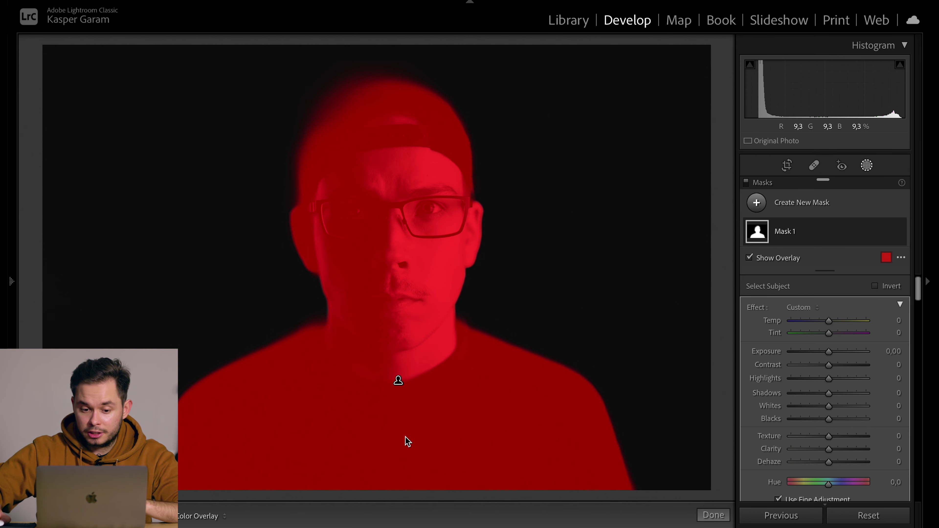
{"action": "left_click", "coordinate": [310, 105]}
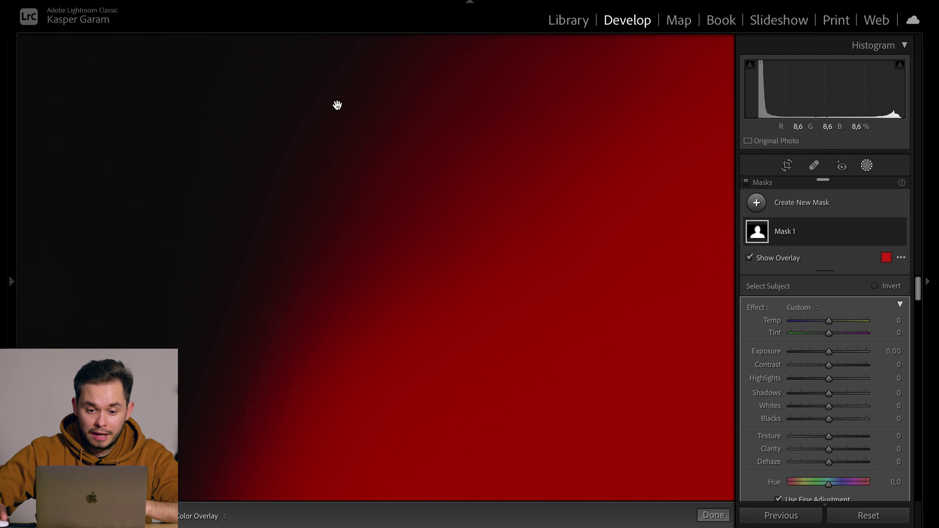
{"action": "left_click_drag", "start_coordinate": [335, 103], "coordinate": [216, 394]}
{"action": "left_click_drag", "start_coordinate": [390, 301], "coordinate": [207, 325]}
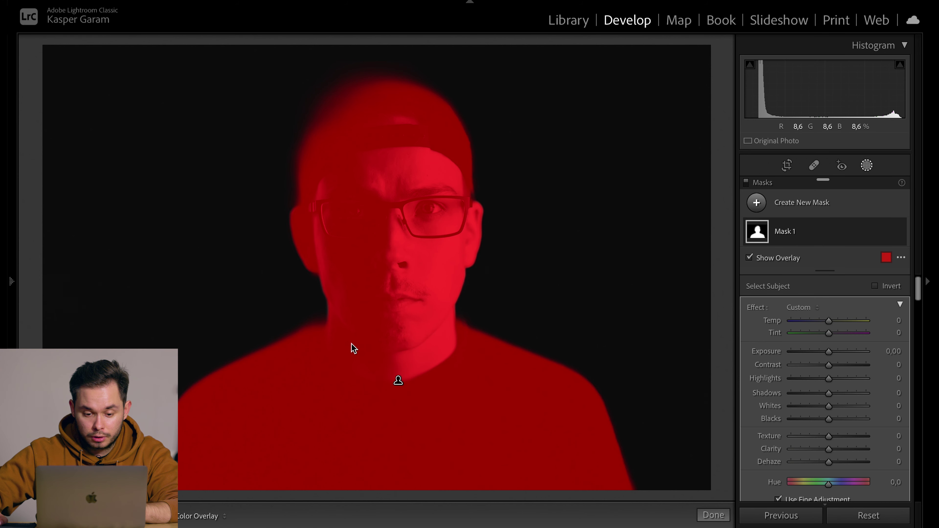
Hide the red overlay, zoom in on the chin area to check the mask, and advance to the next photo
{"action": "key", "text": "o"}
{"action": "key", "text": "z"}
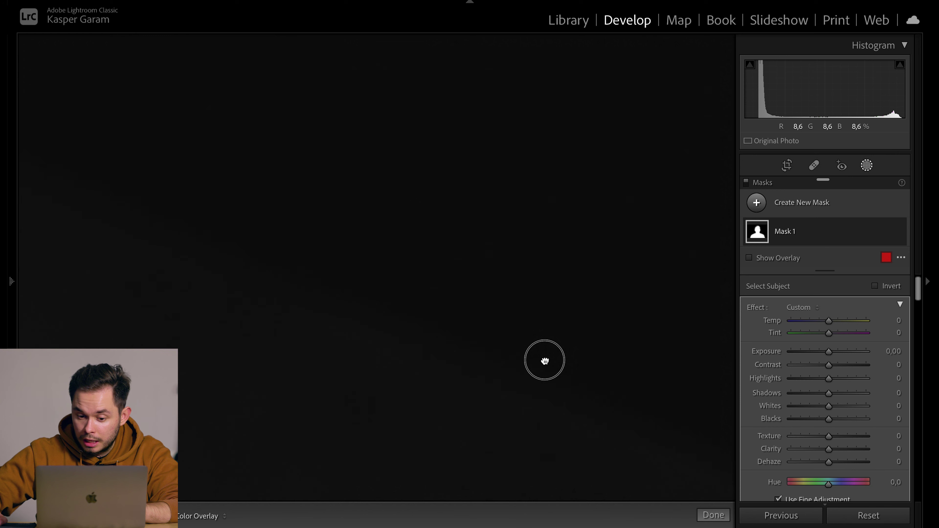
{"action": "left_click", "coordinate": [387, 247]}
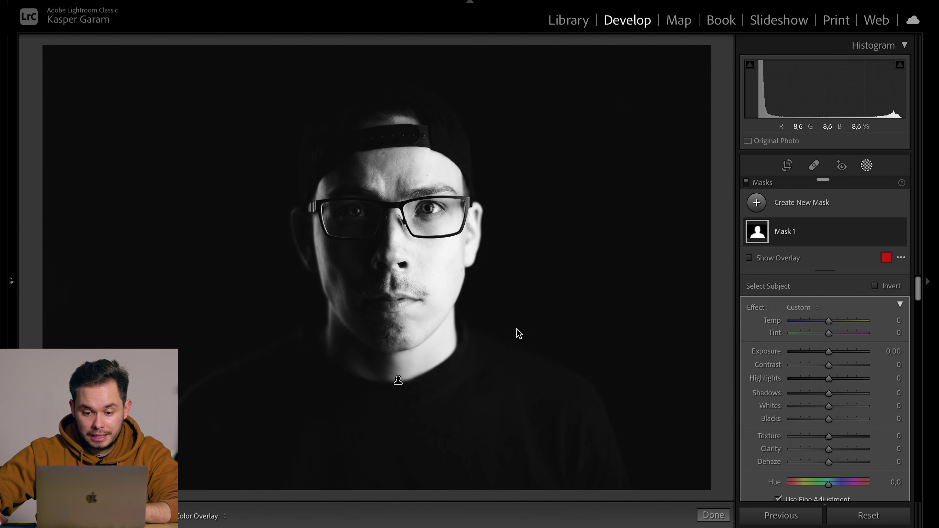
{"action": "left_click", "coordinate": [518, 336]}
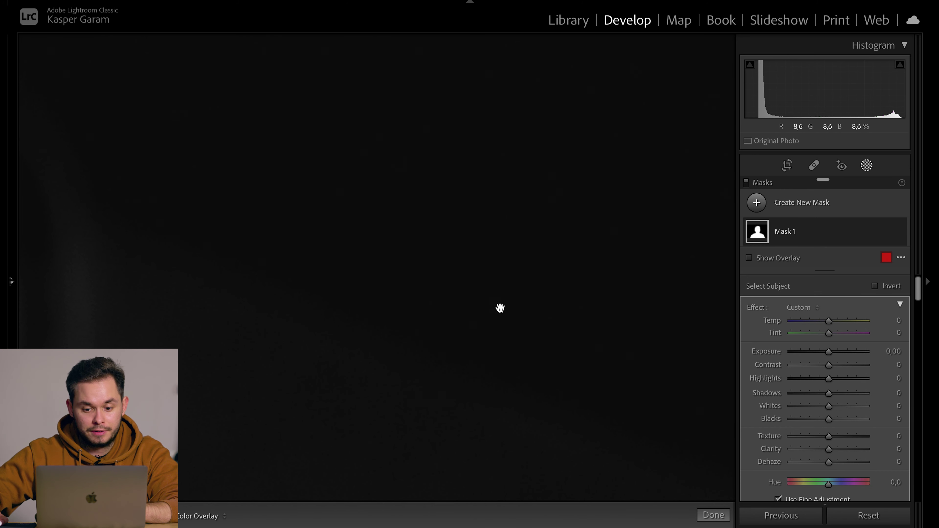
{"action": "left_click", "coordinate": [499, 307]}
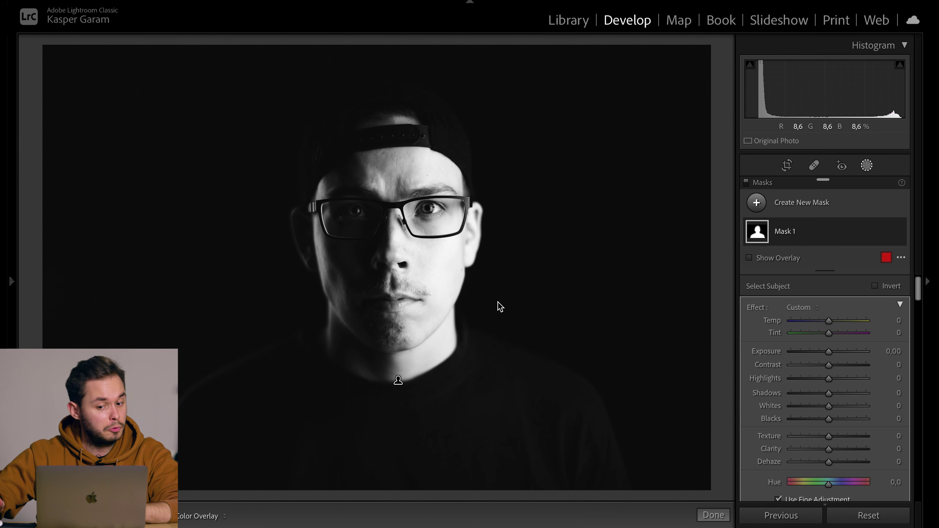
{"action": "key", "text": "Right"}
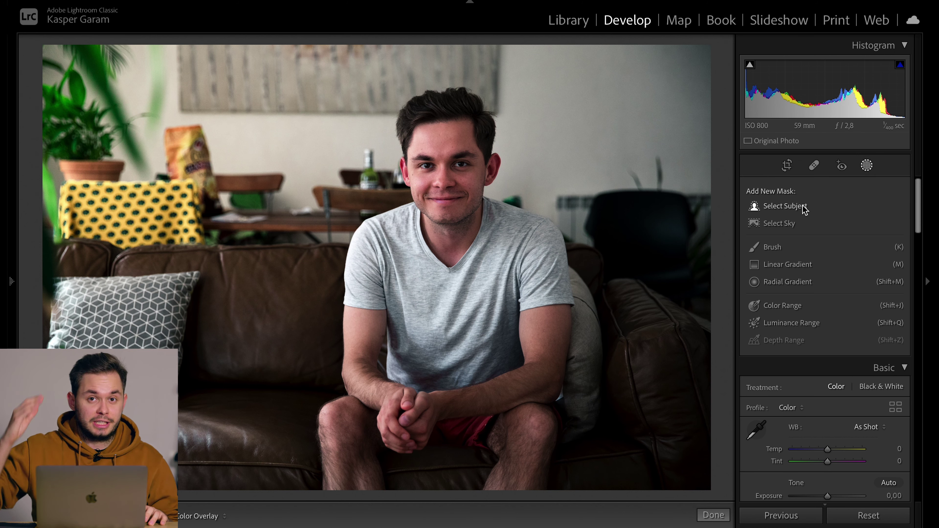
Apply a Select Subject mask to the man on the sofa and toggle the red overlay to compare
{"action": "left_click", "coordinate": [785, 206]}
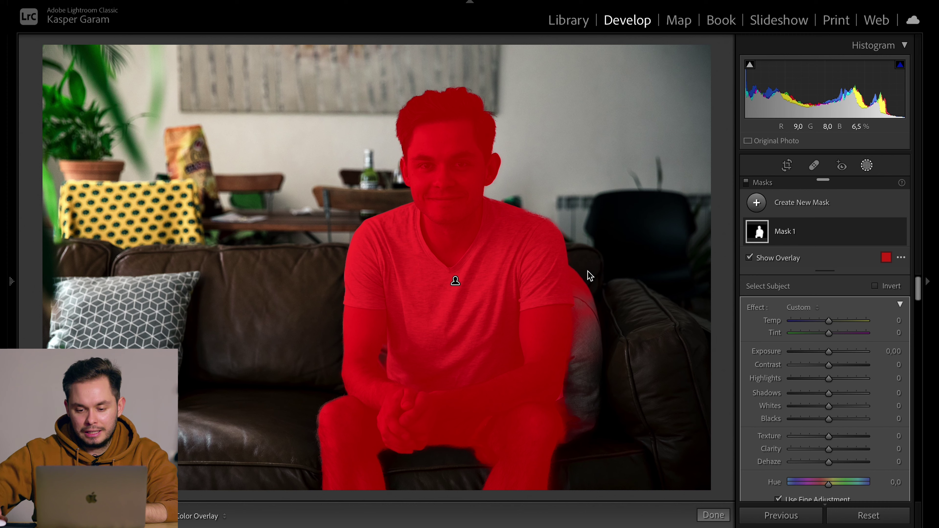
{"action": "key", "text": "o"}
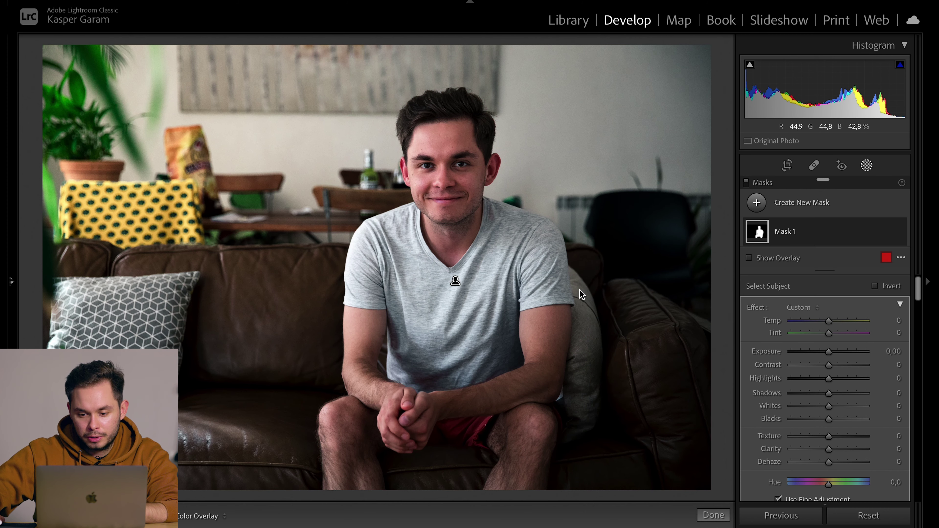
{"action": "key", "text": "o"}
Zoom in and pan along the mask edge, including the shoulder, then zoom back out
{"action": "left_click_drag", "start_coordinate": [576, 455], "coordinate": [571, 343]}
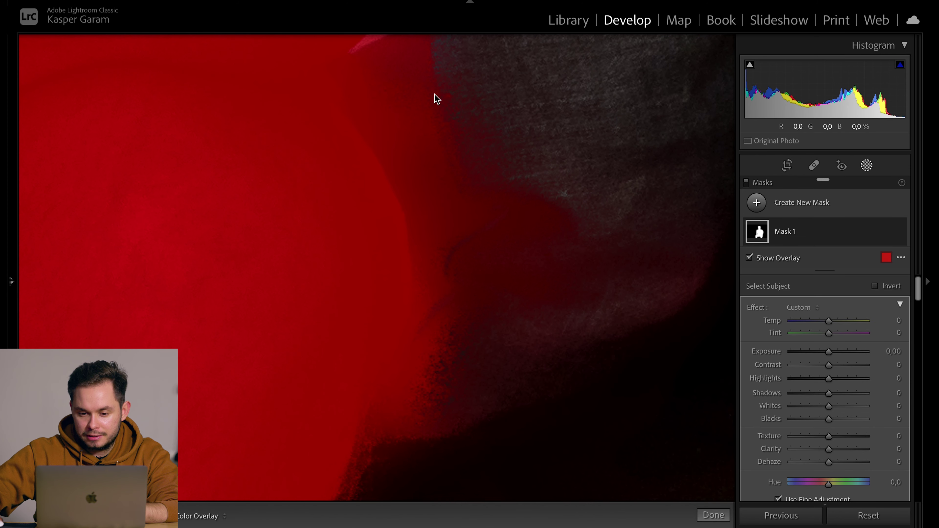
{"action": "left_click_drag", "start_coordinate": [250, 60], "coordinate": [625, 250]}
{"action": "left_click_drag", "start_coordinate": [517, 294], "coordinate": [572, 241]}
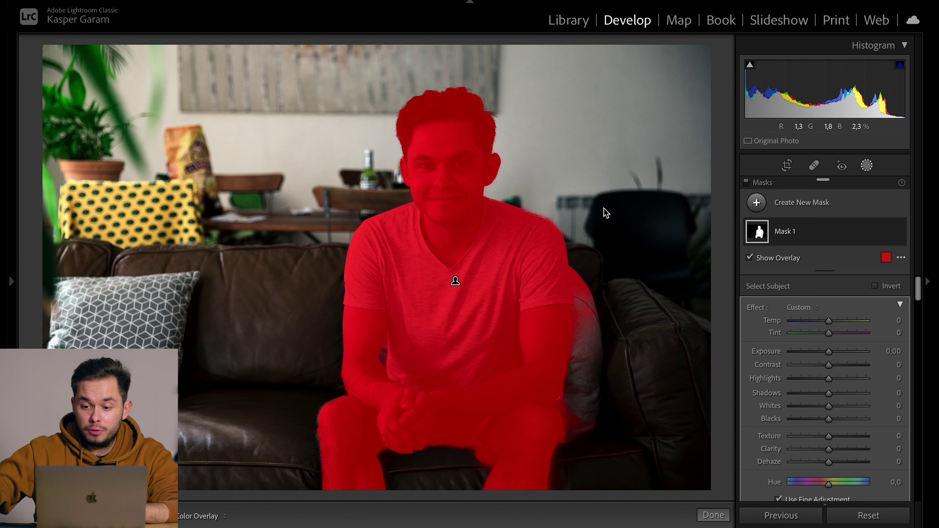
{"action": "left_click", "coordinate": [623, 276]}
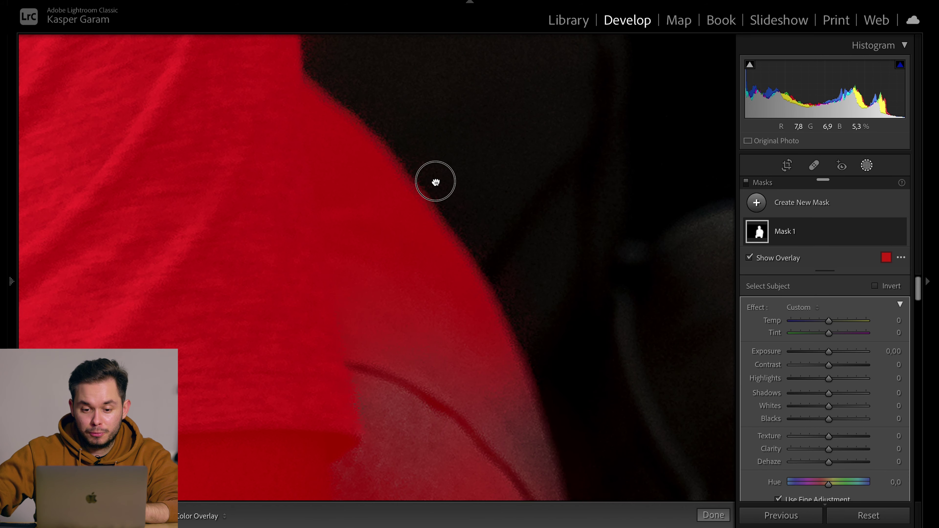
{"action": "left_click", "coordinate": [436, 182]}
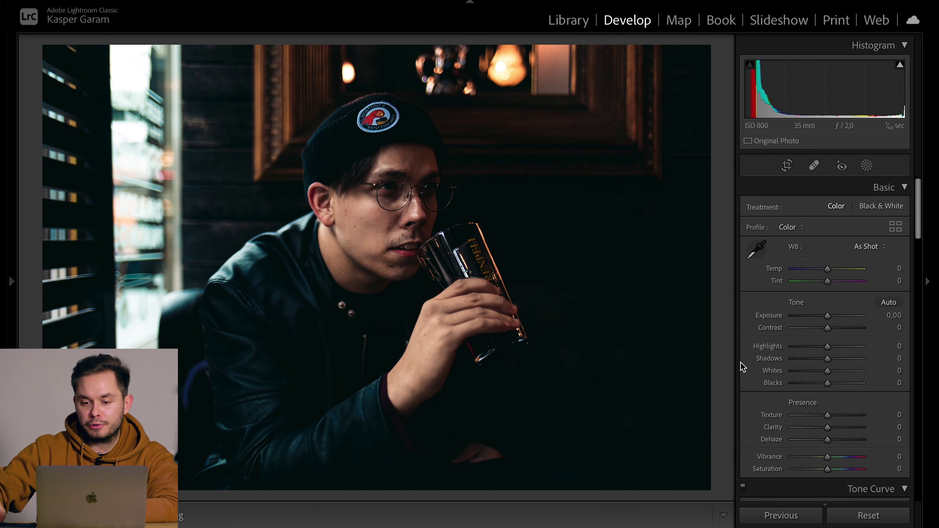
Mask the man drinking from a glass with Select Subject, toggle the overlay, and zoom into a dark area
{"action": "left_click", "coordinate": [866, 166]}
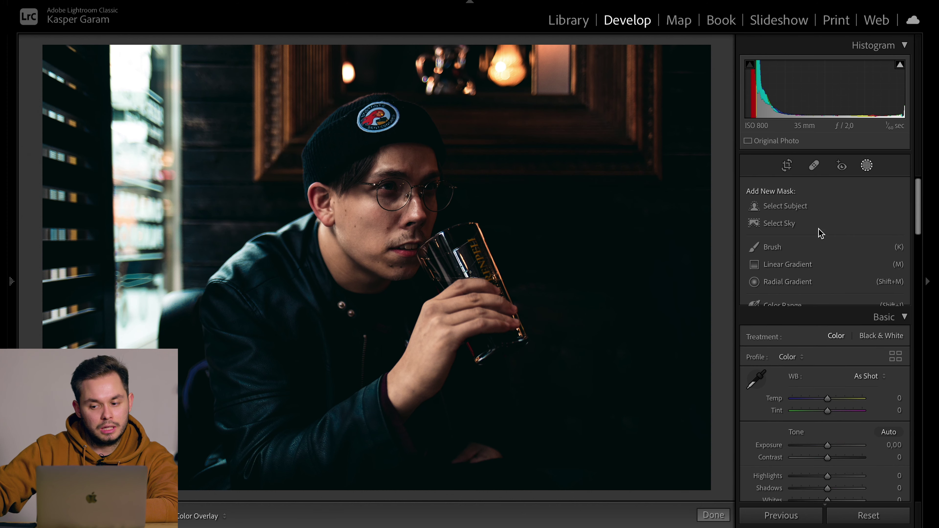
{"action": "left_click", "coordinate": [770, 207]}
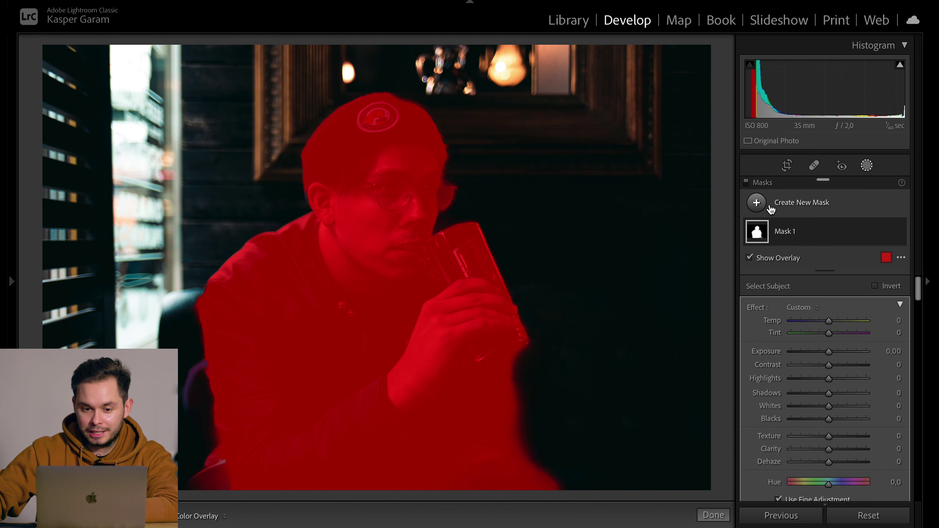
{"action": "key", "text": "o"}
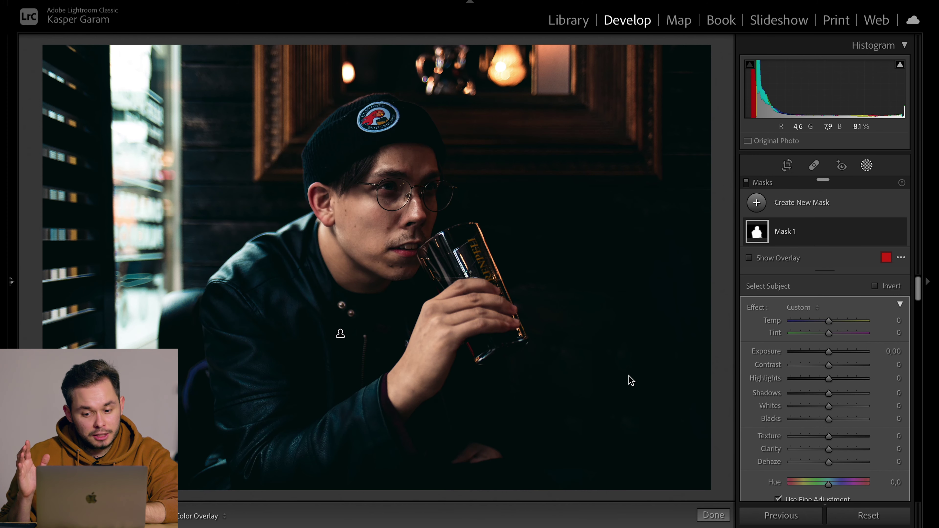
{"action": "key", "text": "o"}
{"action": "key", "text": "o"}
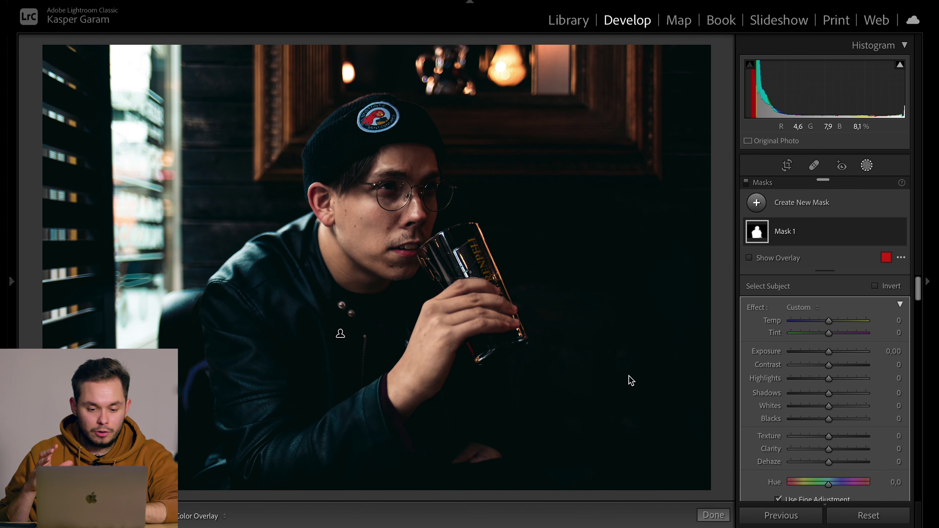
{"action": "left_click", "coordinate": [538, 400]}
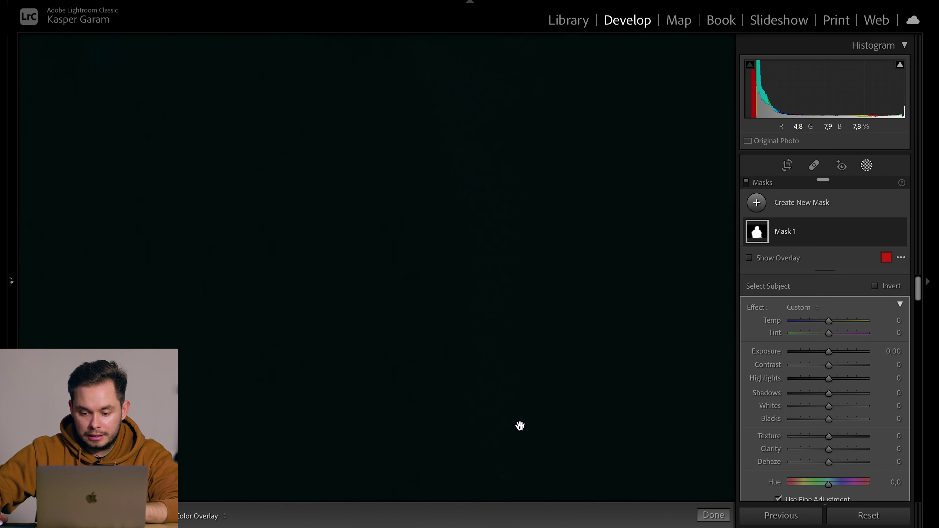
{"action": "left_click", "coordinate": [493, 328]}
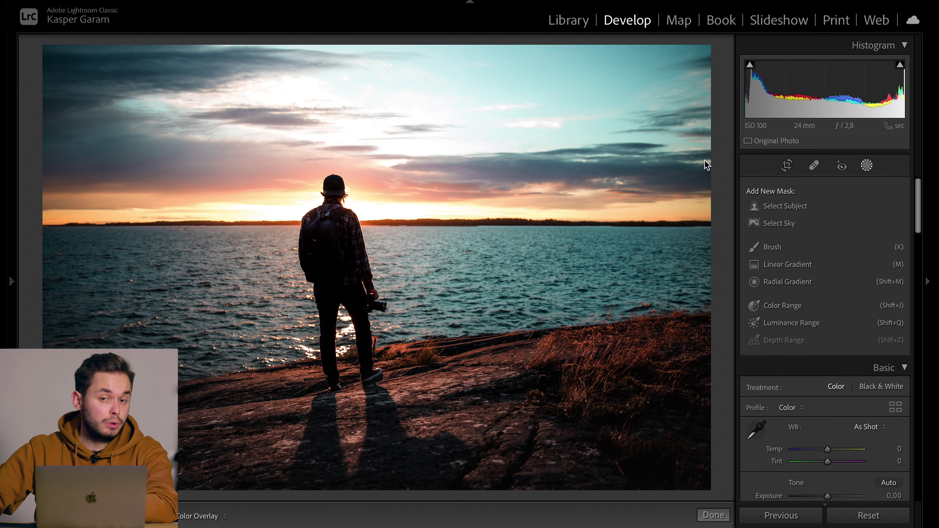
Mask the silhouetted person on the shore and zoom in along the hand, camera and figure edges
{"action": "left_click", "coordinate": [806, 208]}
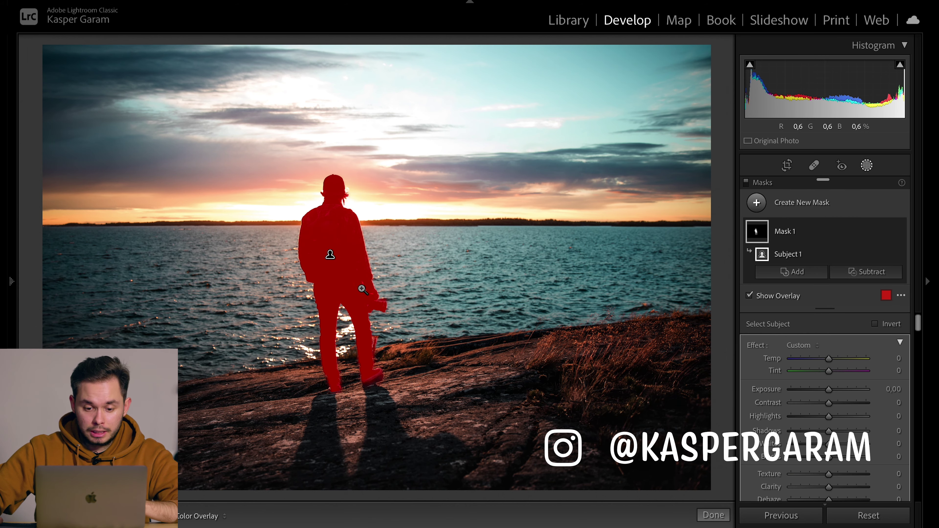
{"action": "key", "text": "z"}
{"action": "left_click_drag", "start_coordinate": [429, 327], "coordinate": [332, 141]}
{"action": "scroll", "coordinate": [439, 282], "scroll_direction": "down", "scroll_amount": 15}
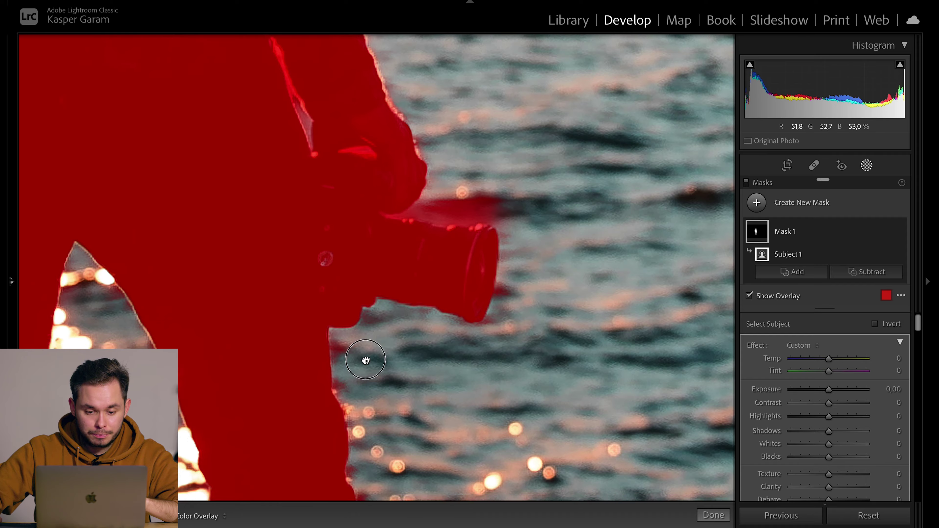
{"action": "key", "text": "z"}
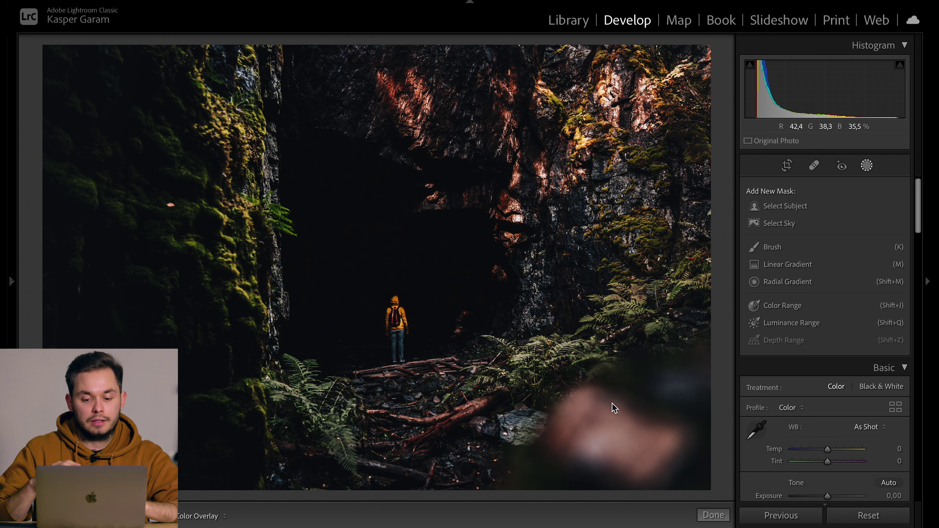
Apply a Select Subject mask to the cave hiker photo and hide the red overlay
{"action": "left_click", "coordinate": [801, 206]}
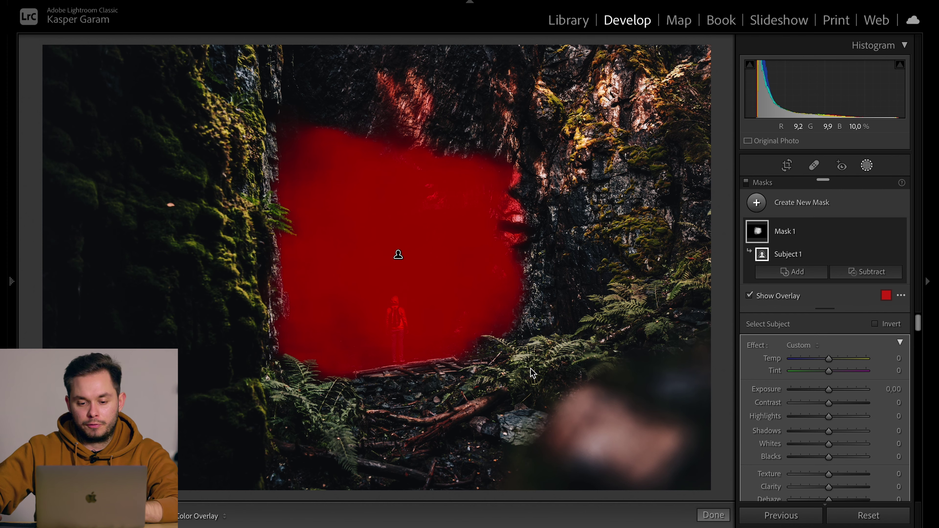
{"action": "key", "text": "o"}
{"action": "key", "text": "o"}
{"action": "key", "text": "o"}
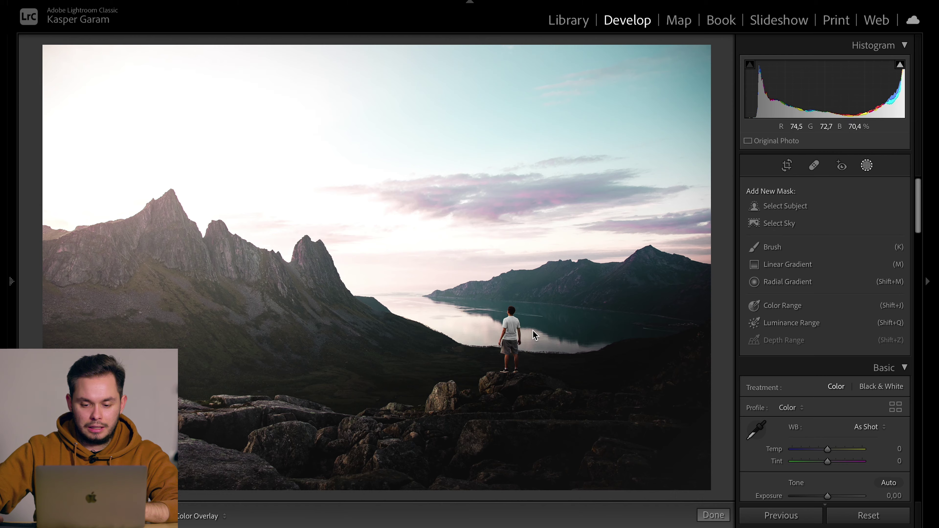
Zoom in on the person above the lake, then apply a Select Subject mask
{"action": "left_click", "coordinate": [519, 333]}
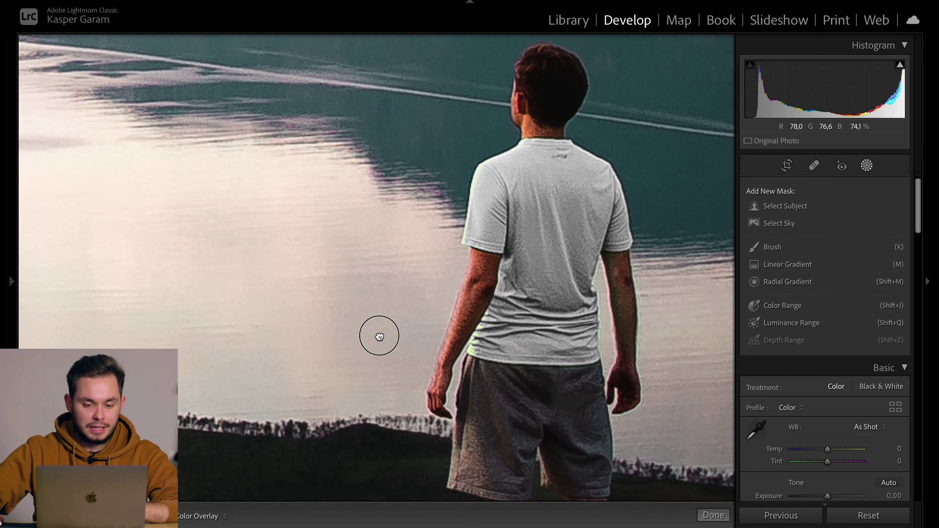
{"action": "left_click", "coordinate": [557, 342]}
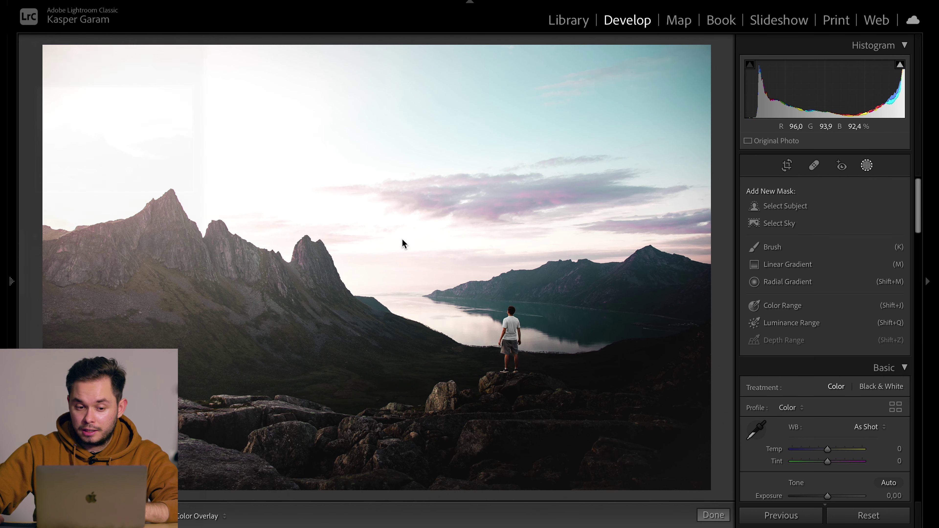
{"action": "left_click", "coordinate": [782, 211]}
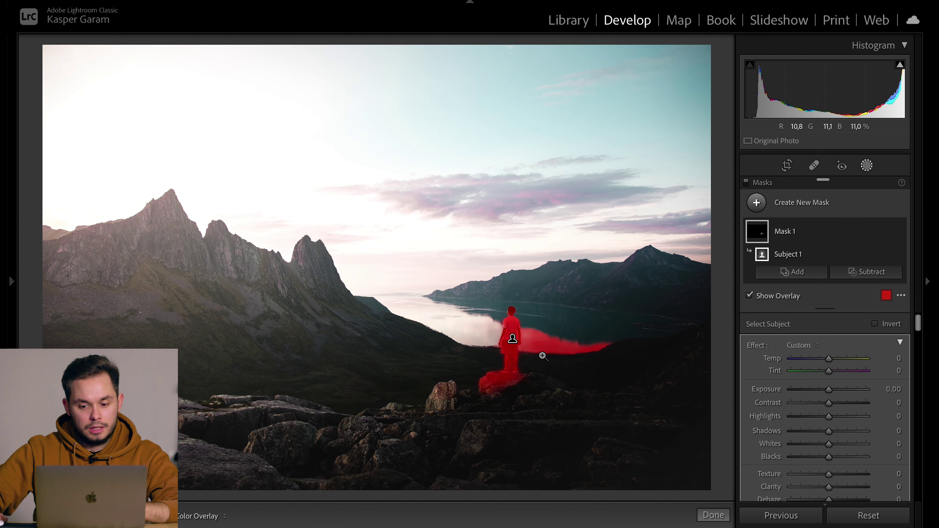
Inspect the mask at 1:1, panning over the legs, rock and the person's side near the horizon
{"action": "left_click", "coordinate": [550, 352]}
{"action": "left_click", "coordinate": [525, 350]}
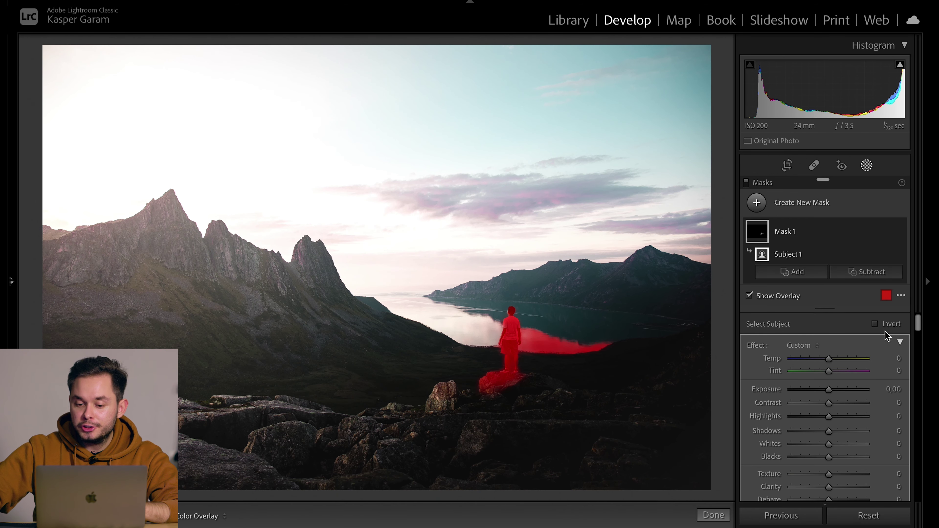
{"action": "left_click", "coordinate": [525, 344]}
{"action": "left_click_drag", "start_coordinate": [488, 245], "coordinate": [534, 100]}
{"action": "left_click_drag", "start_coordinate": [419, 363], "coordinate": [508, 282]}
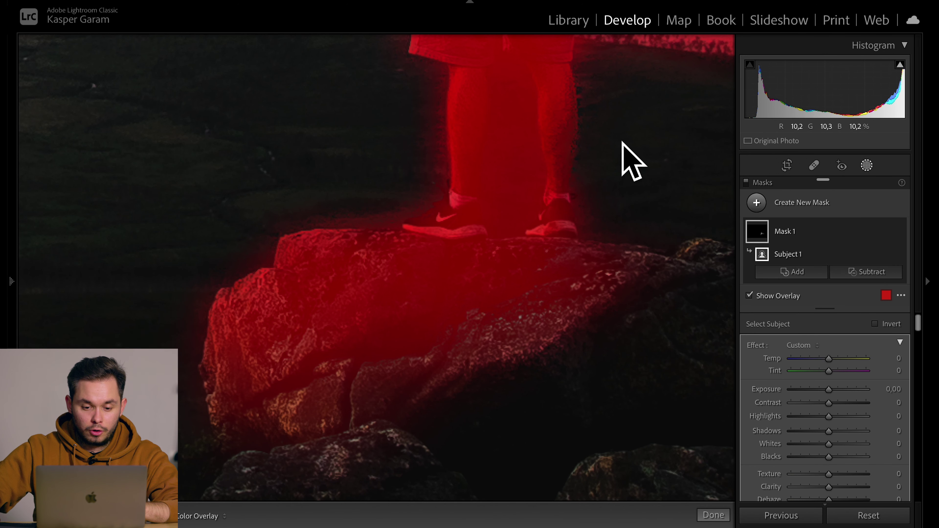
{"action": "left_click_drag", "start_coordinate": [628, 159], "coordinate": [312, 300]}
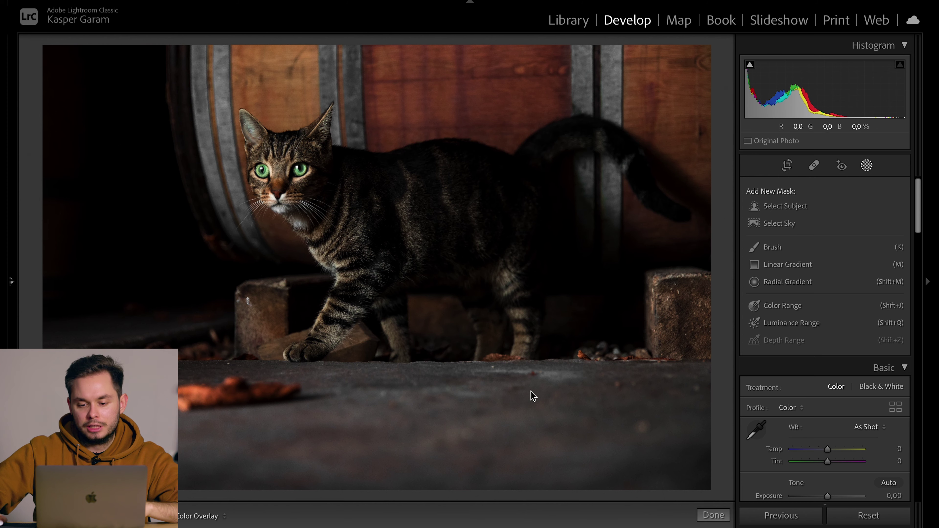
Mask the tabby cat with Select Subject and zoom in, panning from its ear to its eye
{"action": "left_click", "coordinate": [807, 210]}
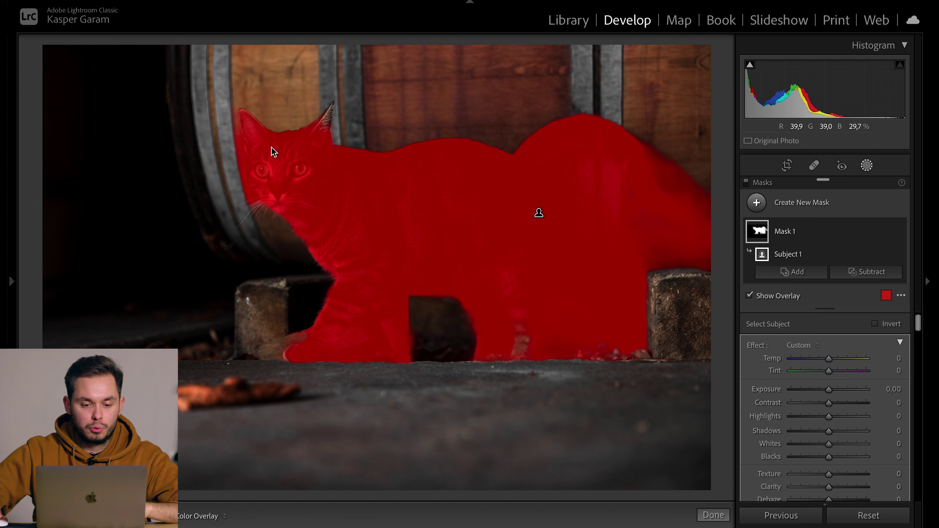
{"action": "left_click", "coordinate": [244, 141]}
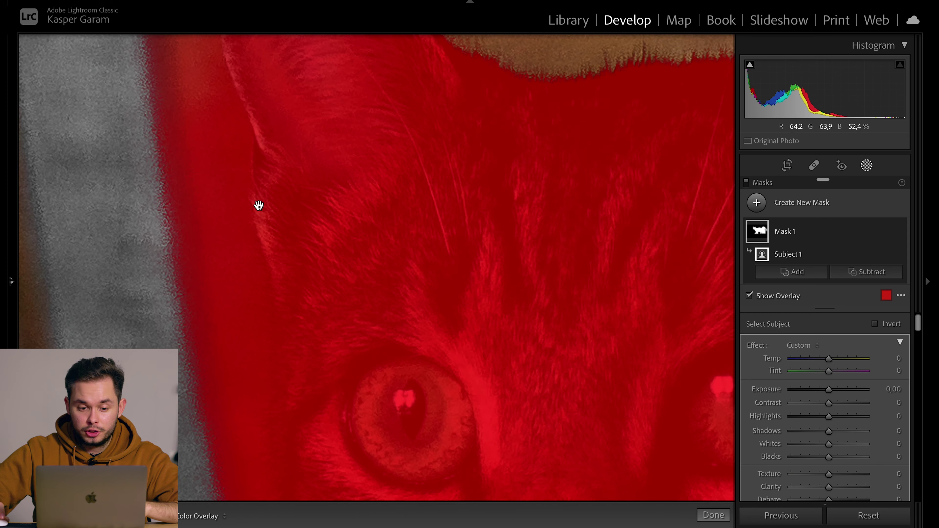
{"action": "left_click_drag", "start_coordinate": [392, 442], "coordinate": [408, 244]}
{"action": "left_click", "coordinate": [404, 210]}
Hide the red overlay and zoom in on the cat's eyes, then back out
{"action": "key", "text": "o"}
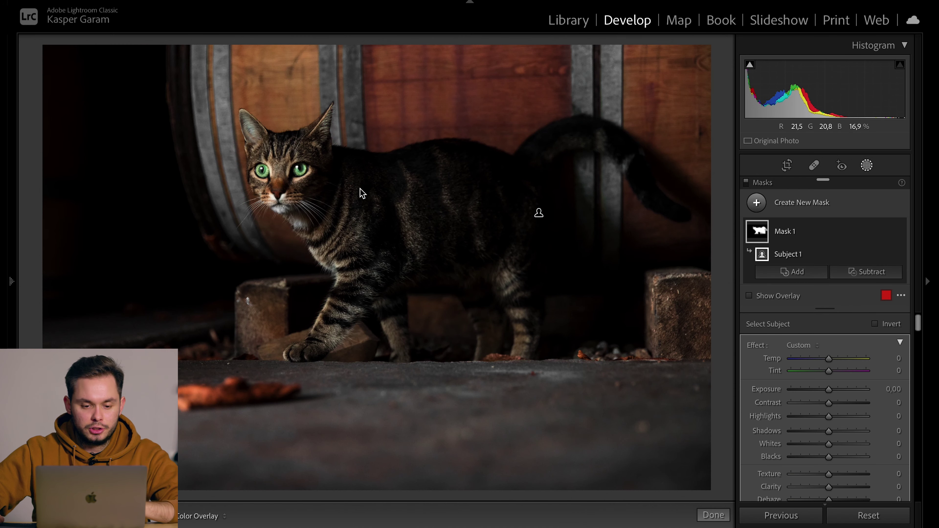
{"action": "left_click", "coordinate": [244, 149]}
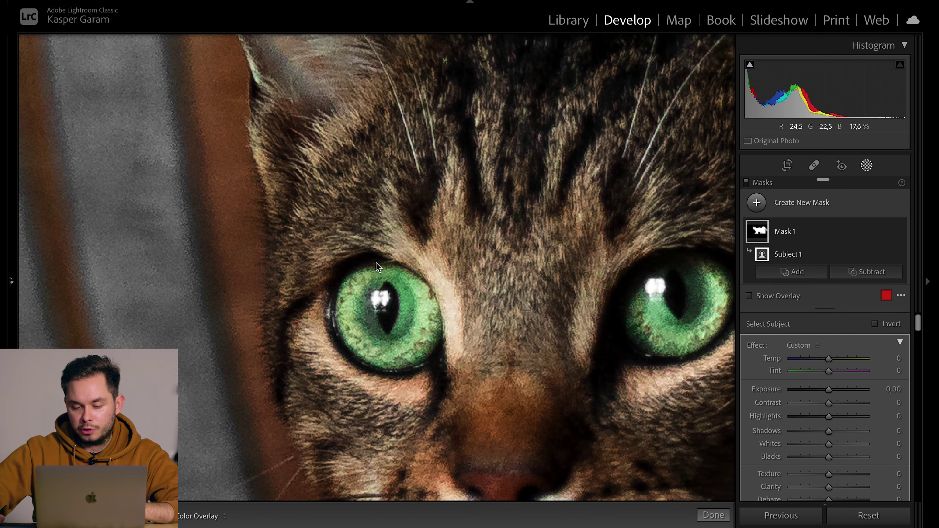
{"action": "left_click", "coordinate": [375, 262]}
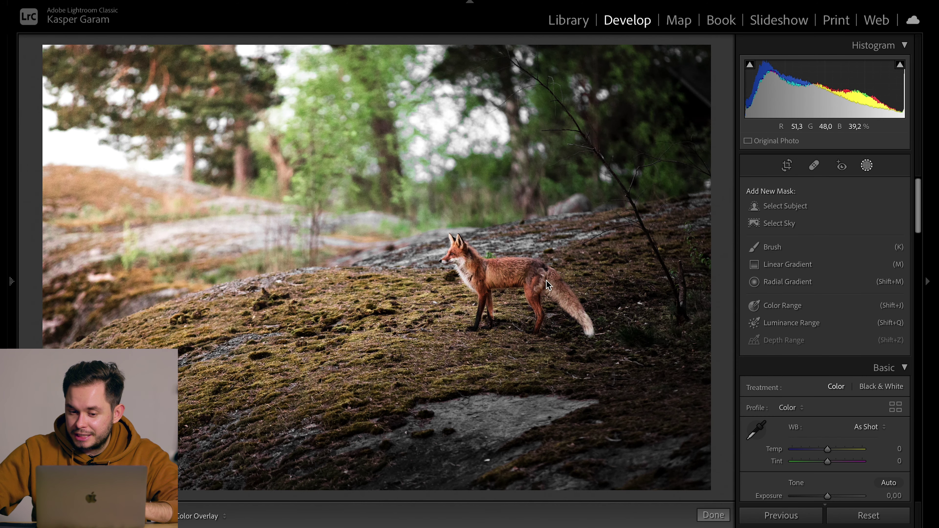
Mask the fox with Select Subject and magnify its legs to check the edges
{"action": "left_click", "coordinate": [788, 206]}
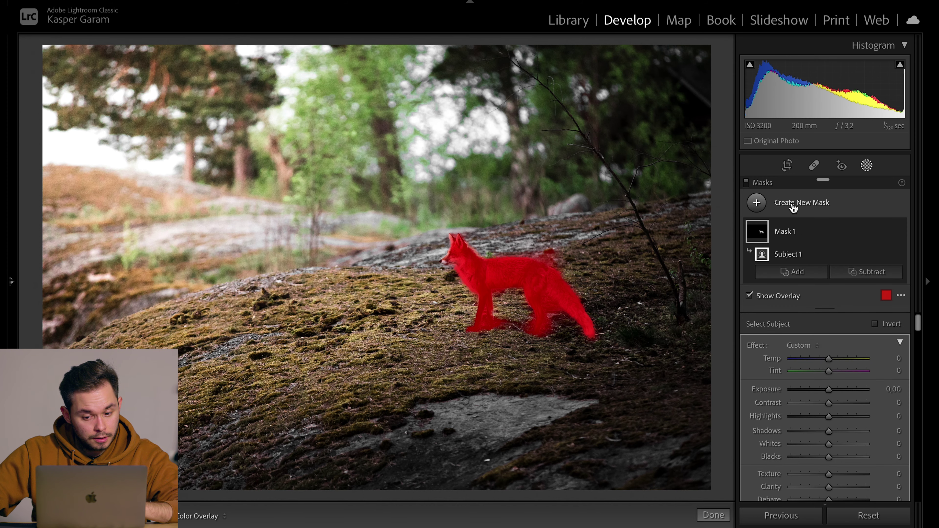
{"action": "left_click", "coordinate": [542, 283]}
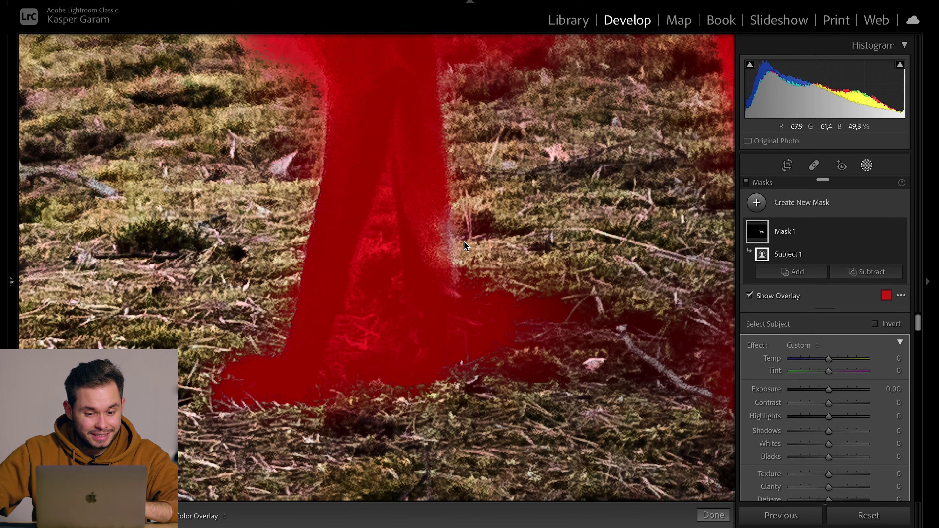
{"action": "key", "text": "super+equal"}
{"action": "key", "text": "super+equal"}
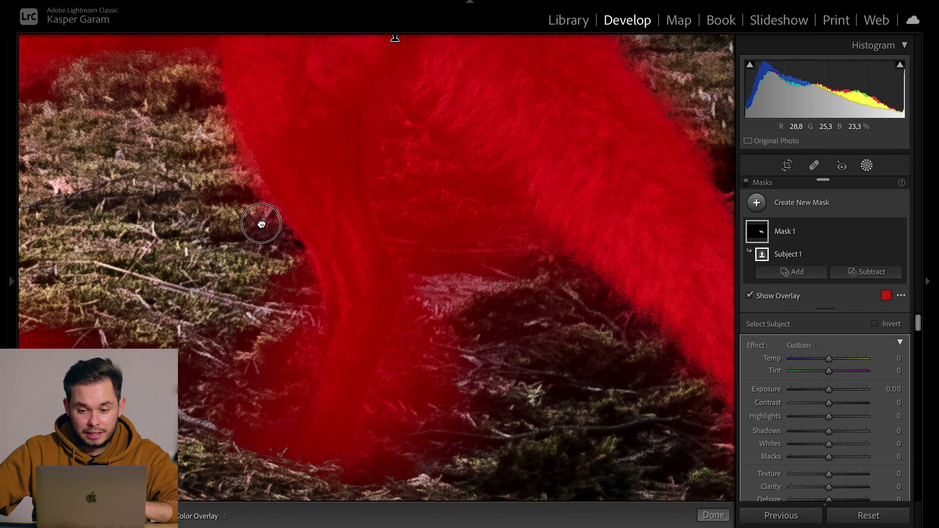
{"action": "scroll", "coordinate": [261, 224], "scroll_direction": "up", "scroll_amount": 10}
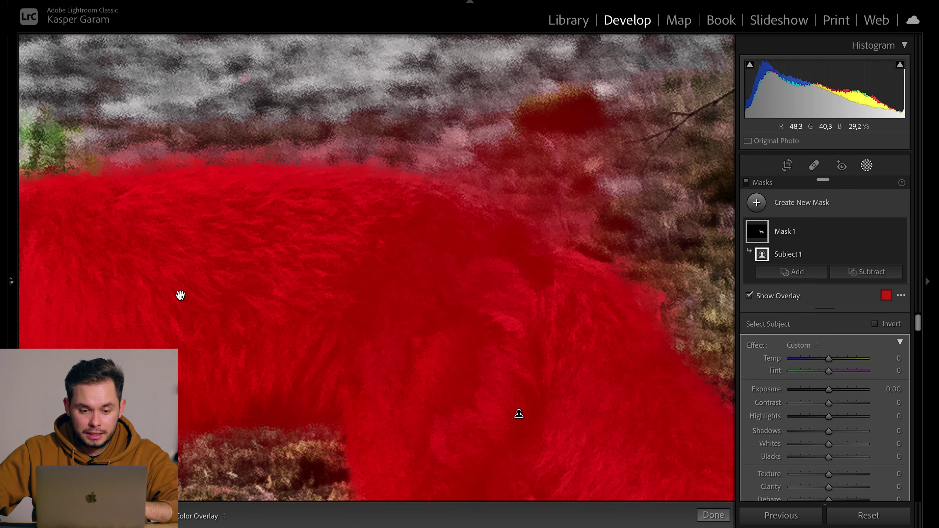
Check the fox's head edge, close its mask, and apply Select Subject to the lamb photo
{"action": "key", "text": "super+minus"}
{"action": "key", "text": "super+minus"}
{"action": "key", "text": "super+minus"}
{"action": "key", "text": "super+minus"}
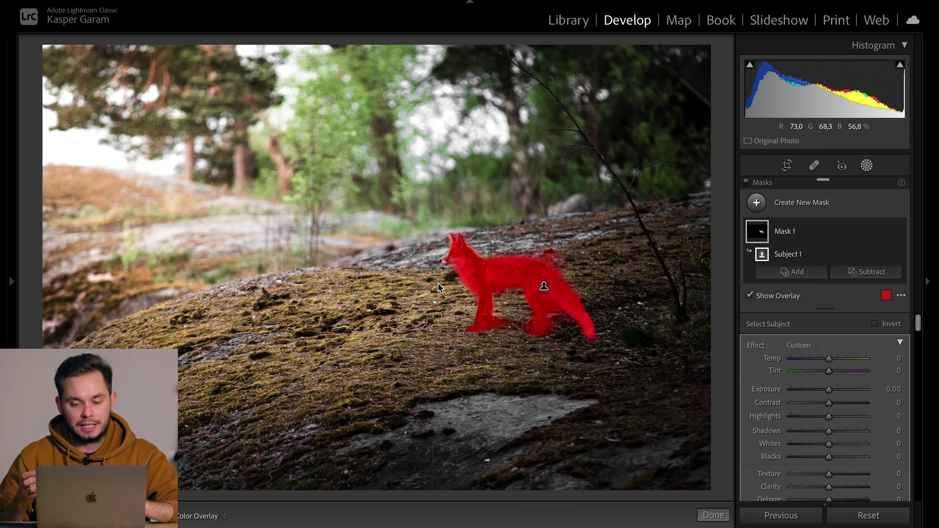
{"action": "key", "text": "super+equal"}
{"action": "key", "text": "super+equal"}
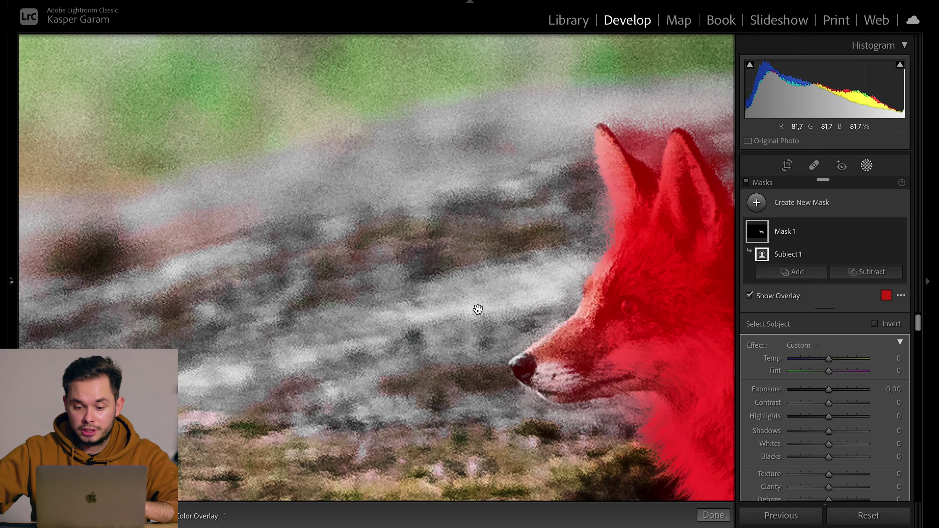
{"action": "left_click", "coordinate": [501, 306]}
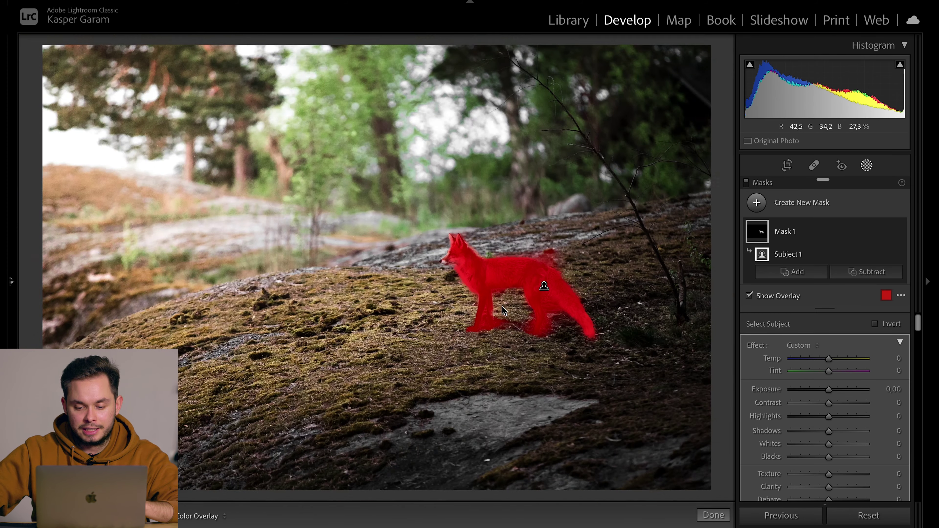
{"action": "left_click", "coordinate": [566, 334]}
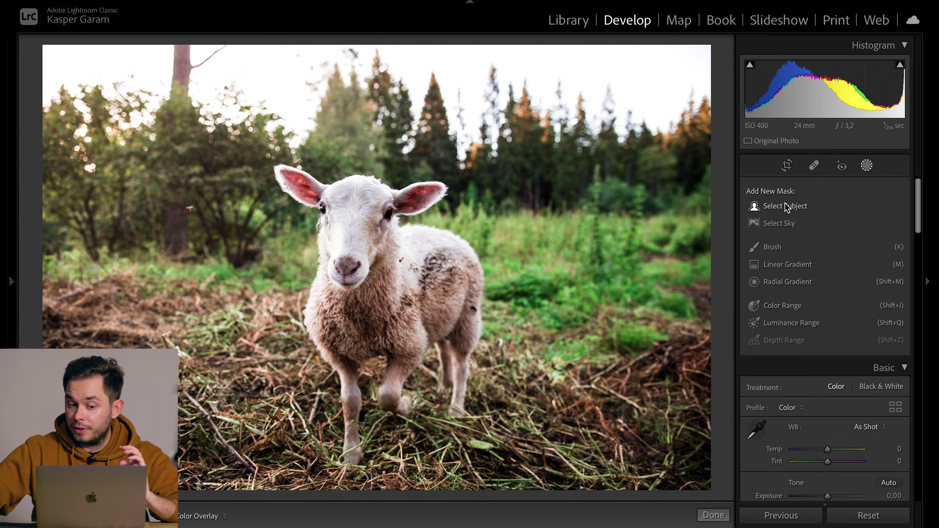
{"action": "left_click", "coordinate": [786, 206]}
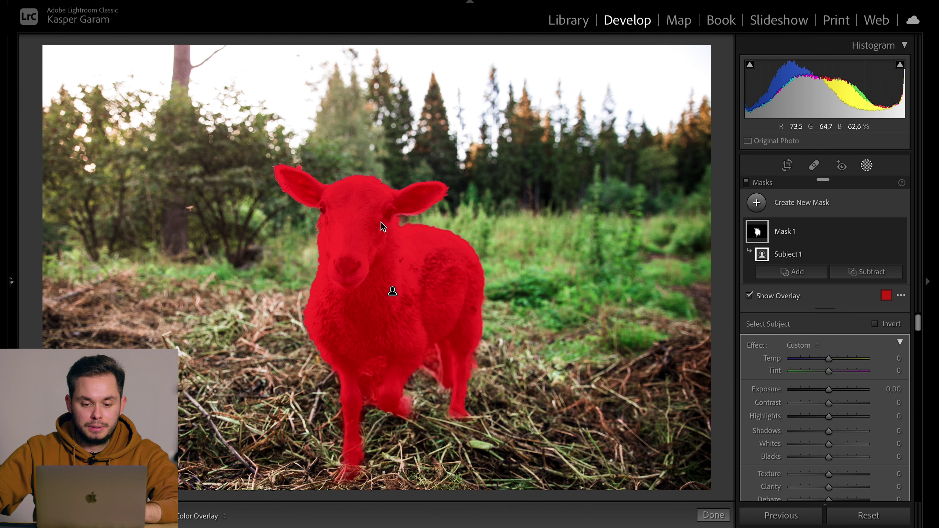
Inspect the sheep's subject mask edges around its legs up close, toggling the red overlay
{"action": "key", "text": "o"}
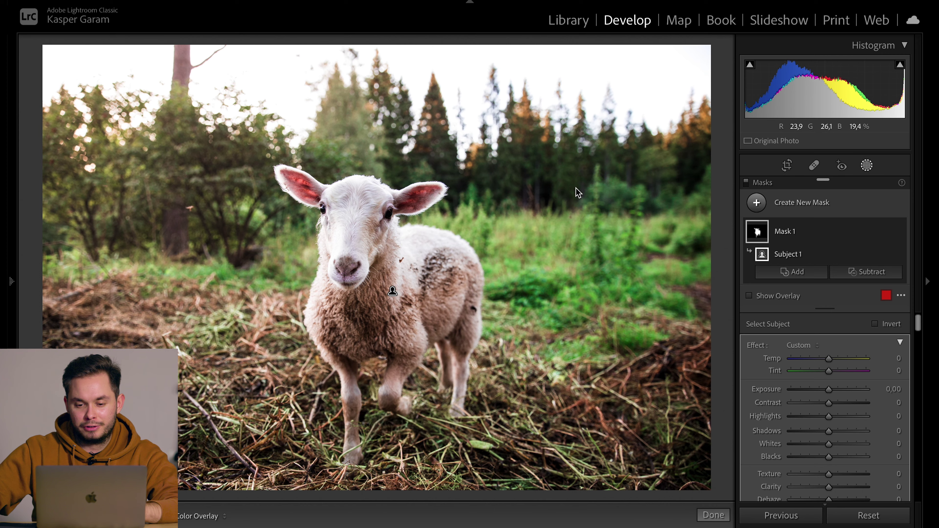
{"action": "left_click", "coordinate": [378, 410]}
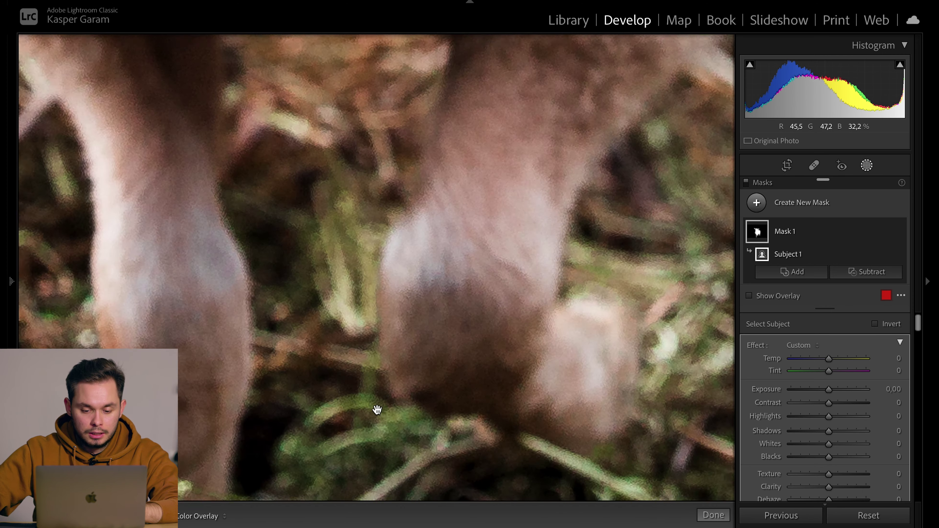
{"action": "key", "text": "o"}
{"action": "left_click_drag", "start_coordinate": [413, 407], "coordinate": [402, 262]}
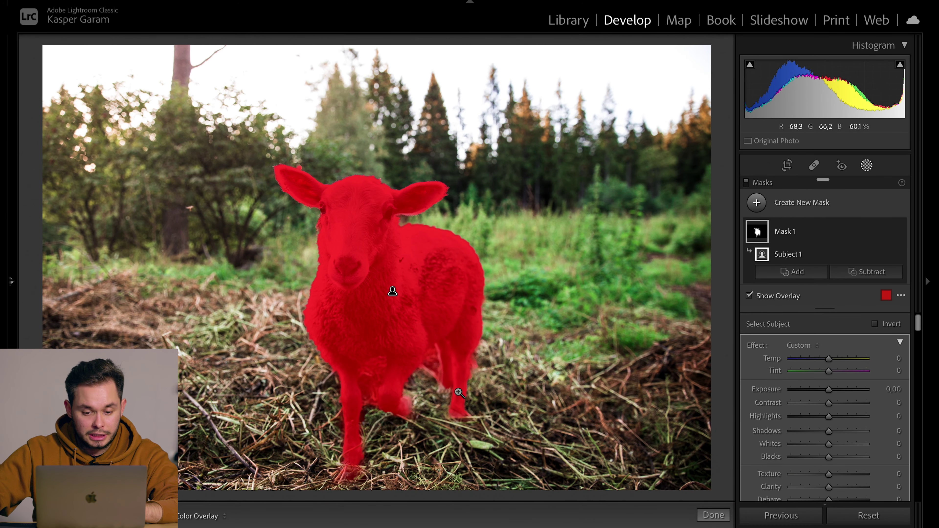
{"action": "left_click_drag", "start_coordinate": [445, 391], "coordinate": [447, 359]}
{"action": "left_click_drag", "start_coordinate": [395, 415], "coordinate": [438, 367]}
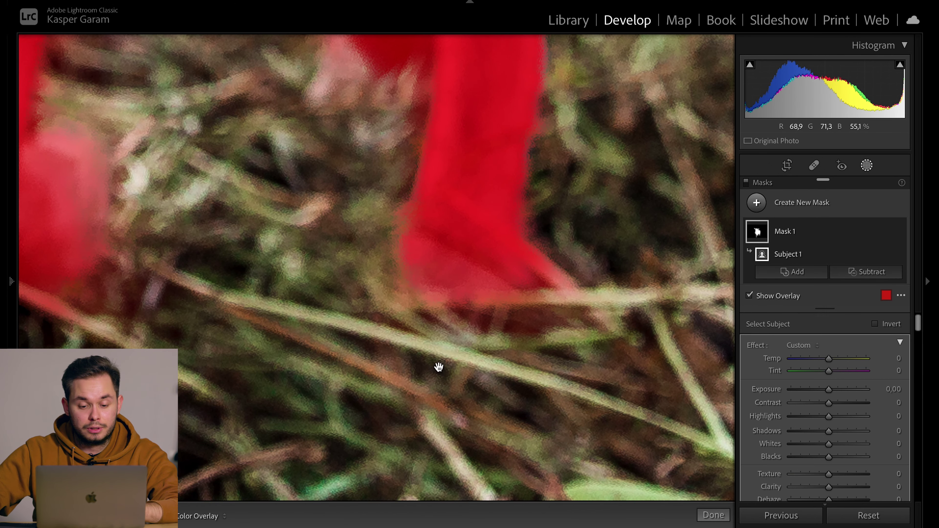
{"action": "left_click_drag", "start_coordinate": [489, 322], "coordinate": [456, 354]}
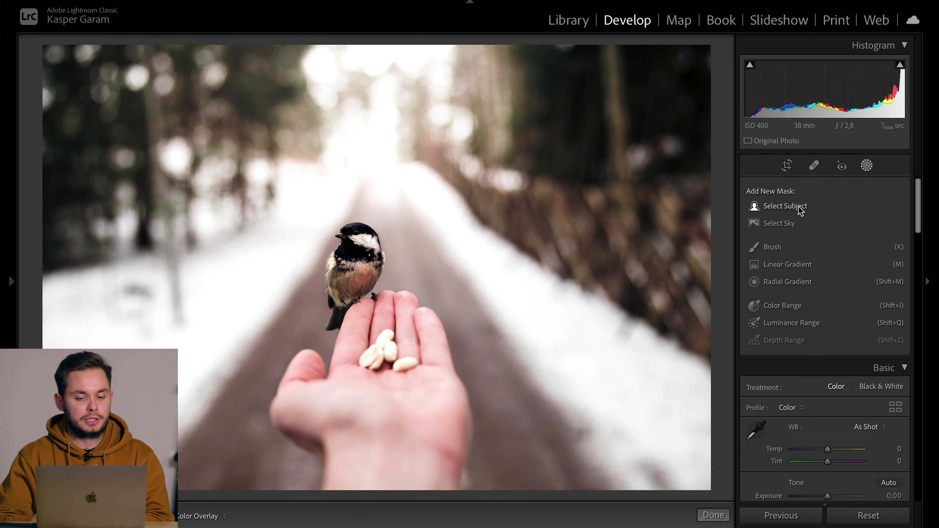
Add a Select Subject mask covering the bird and hand, and check it at 1:1
{"action": "left_click", "coordinate": [800, 209]}
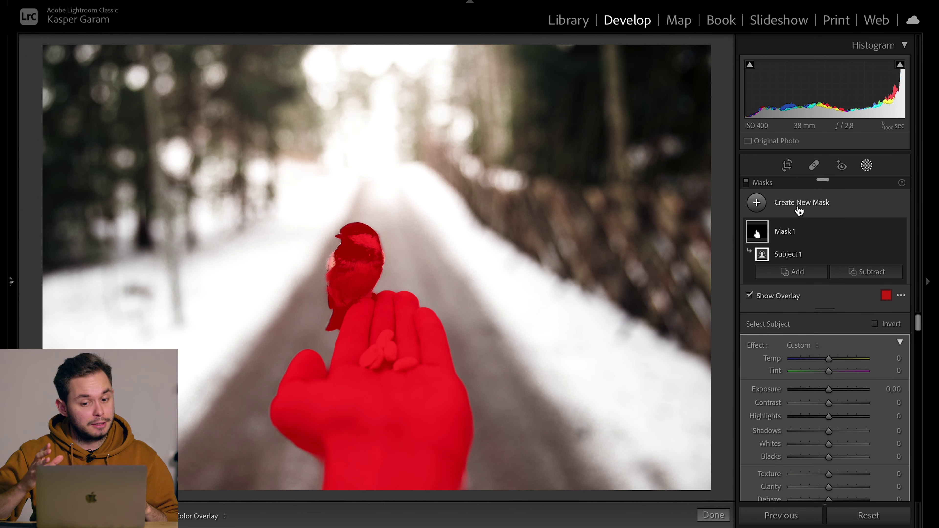
{"action": "left_click", "coordinate": [348, 266]}
{"action": "left_click", "coordinate": [356, 262]}
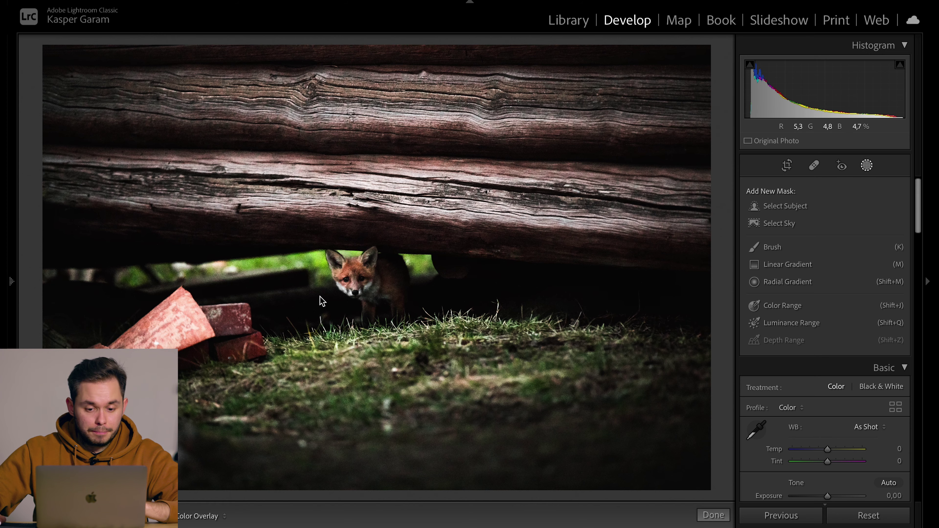
Zoom in and out on the fox's face to preview the scene
{"action": "left_click", "coordinate": [346, 286]}
{"action": "left_click", "coordinate": [344, 286]}
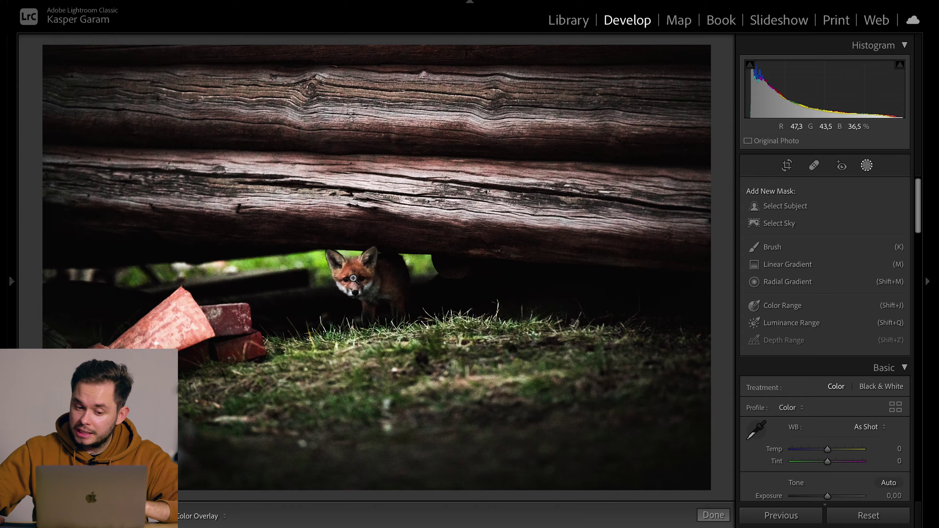
{"action": "left_click", "coordinate": [351, 283]}
{"action": "left_click", "coordinate": [302, 227]}
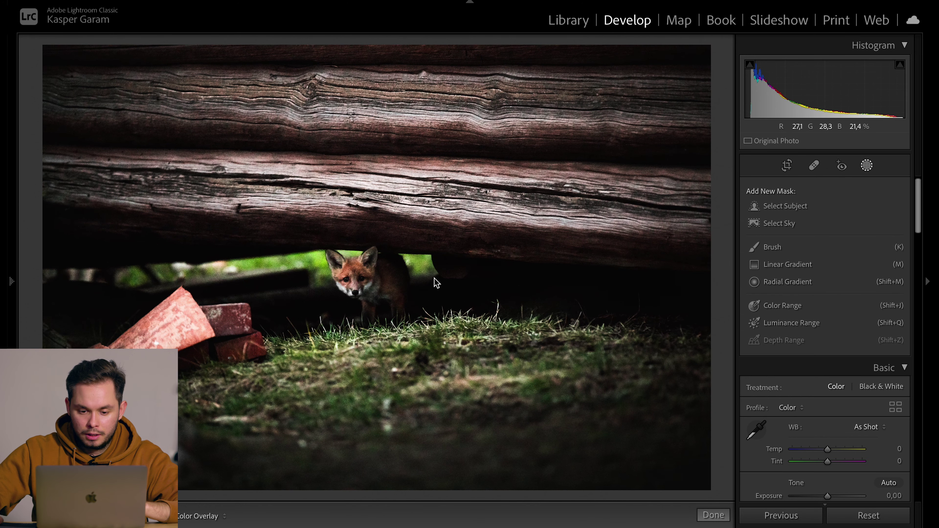
Add a Select Subject mask on the fox, catching the red bricks, and inspect its face edges
{"action": "left_click", "coordinate": [776, 206]}
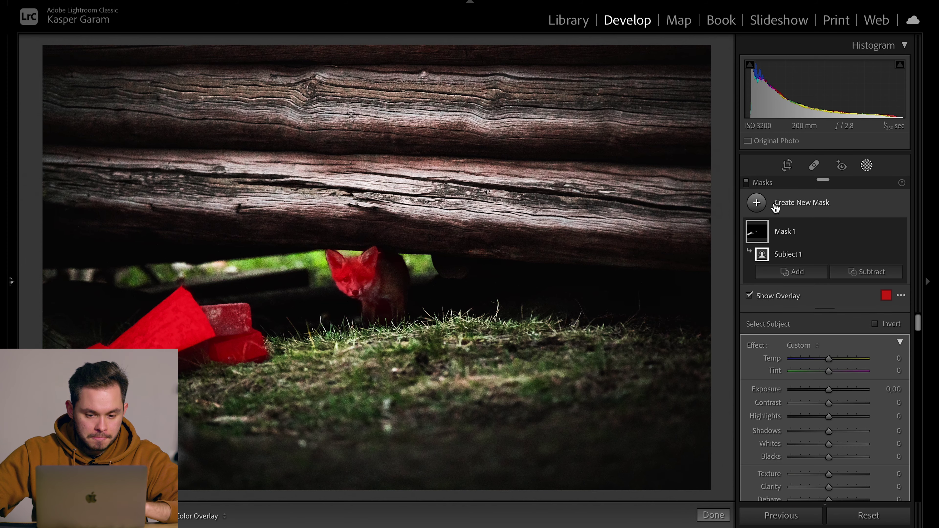
{"action": "left_click_drag", "start_coordinate": [369, 268], "coordinate": [434, 214]}
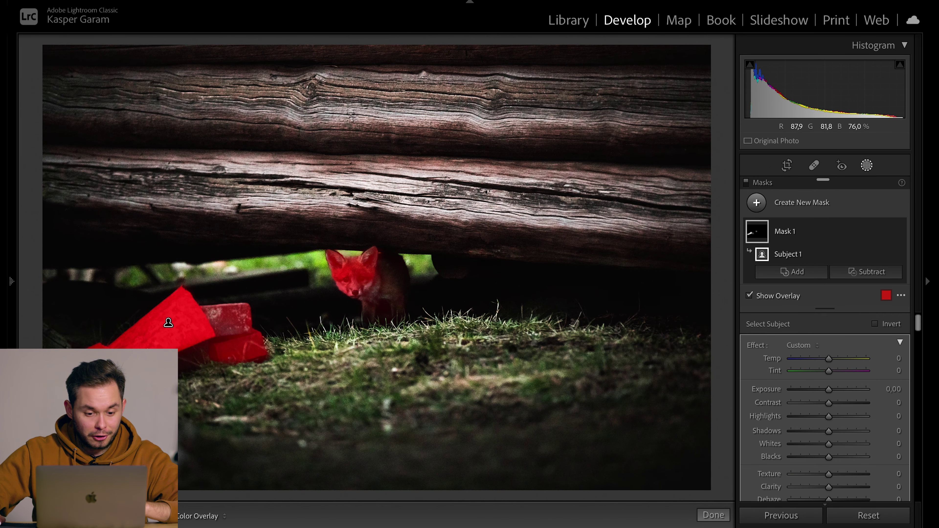
{"action": "key", "text": "o"}
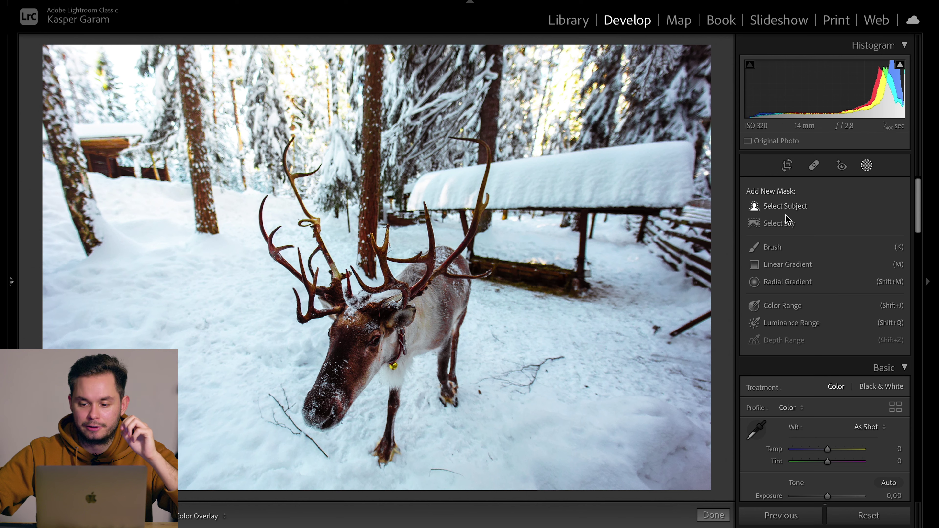
Add a Select Subject mask on the reindeer and check its chest and shelter-beam edges
{"action": "left_click", "coordinate": [791, 207]}
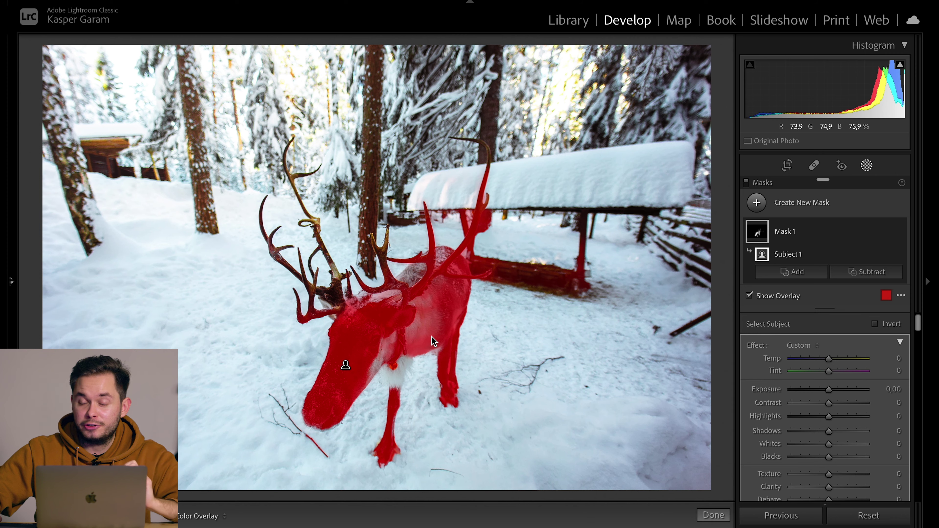
{"action": "left_click", "coordinate": [409, 389]}
{"action": "left_click_drag", "start_coordinate": [348, 387], "coordinate": [370, 280]}
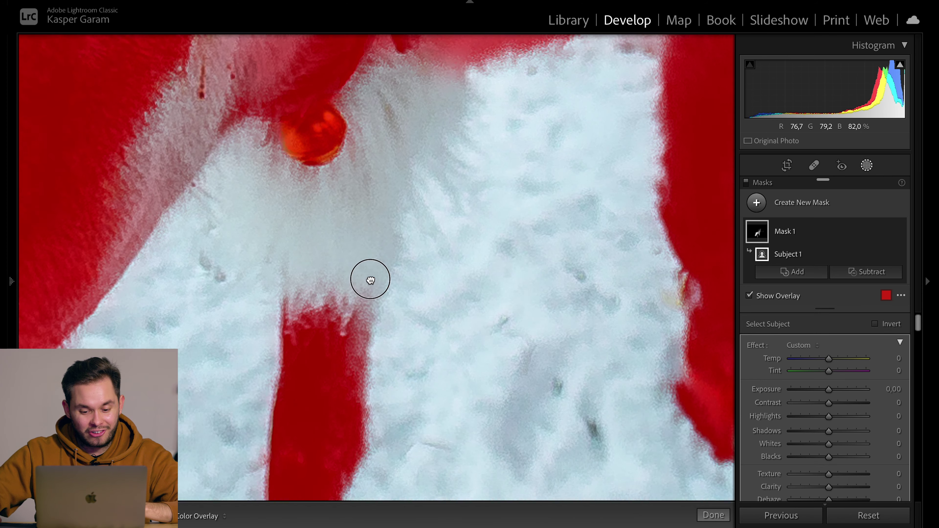
{"action": "left_click", "coordinate": [371, 280]}
{"action": "left_click_drag", "start_coordinate": [484, 260], "coordinate": [509, 218]}
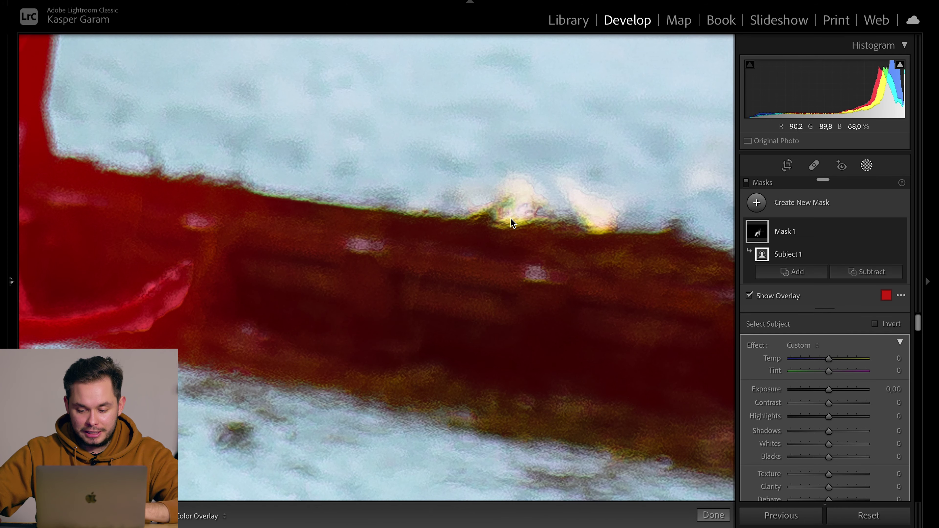
{"action": "key", "text": "o"}
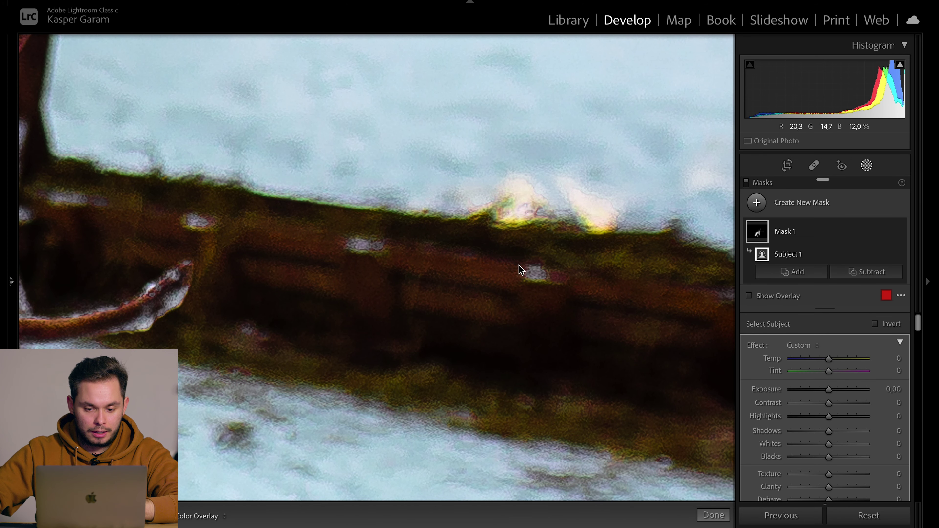
{"action": "left_click", "coordinate": [463, 231]}
Inspect the mask around the reindeer's antlers, toggling the red overlay to compare edges
{"action": "left_click", "coordinate": [381, 244]}
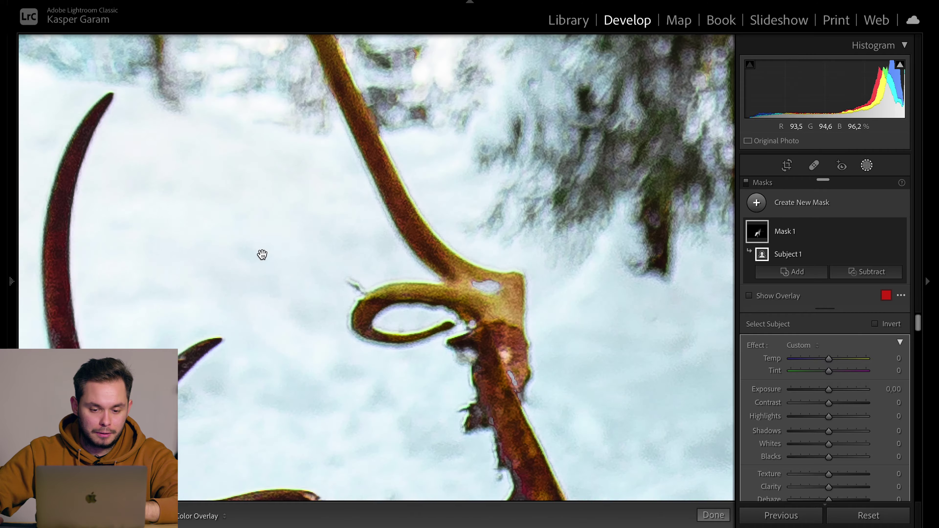
{"action": "left_click", "coordinate": [450, 283]}
{"action": "key", "text": "o"}
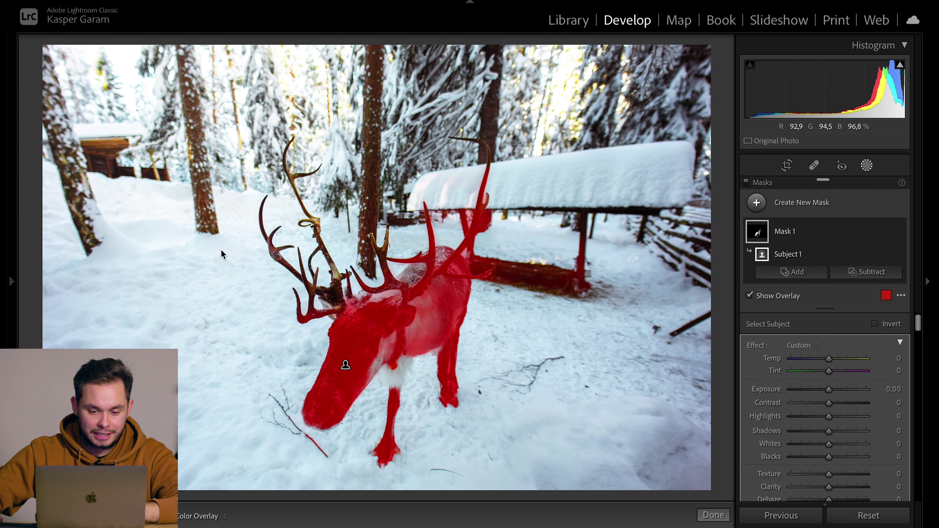
{"action": "key", "text": "o"}
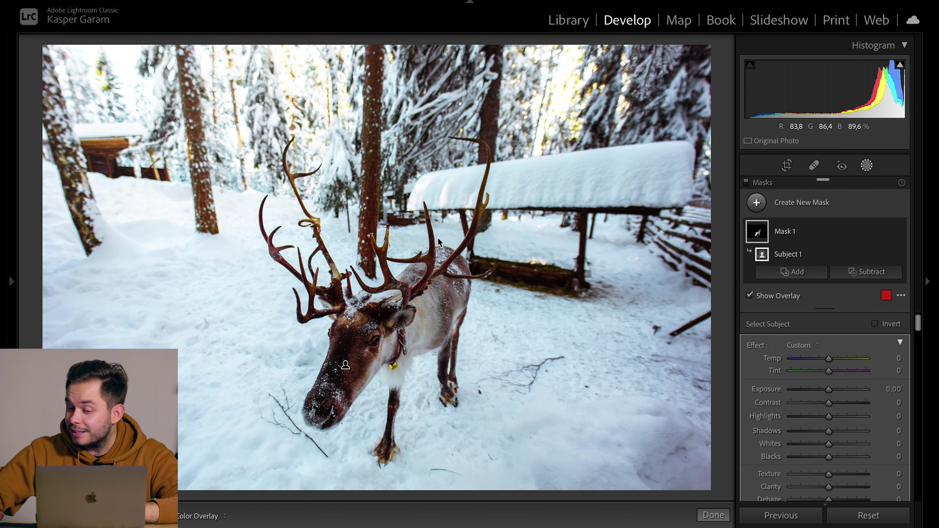
{"action": "key", "text": "o"}
{"action": "left_click", "coordinate": [422, 278]}
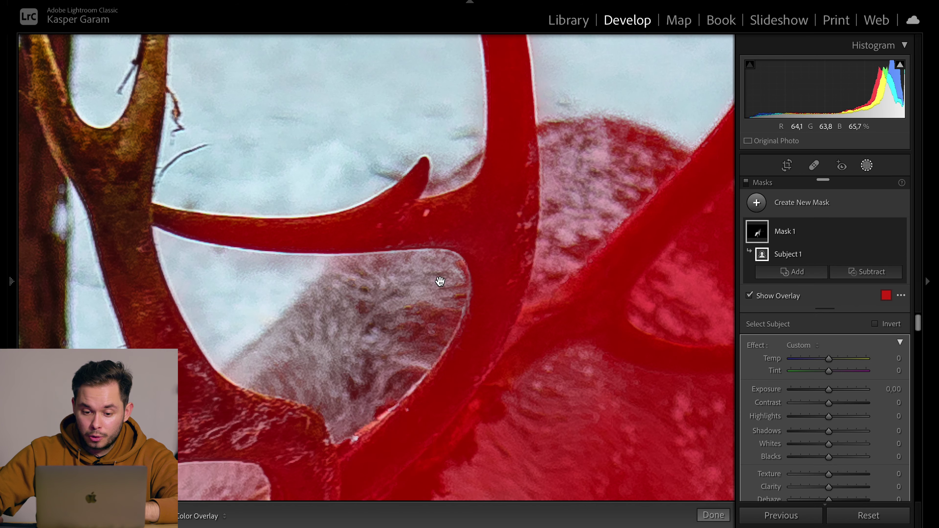
{"action": "left_click_drag", "start_coordinate": [325, 325], "coordinate": [377, 161]}
{"action": "key", "text": "o"}
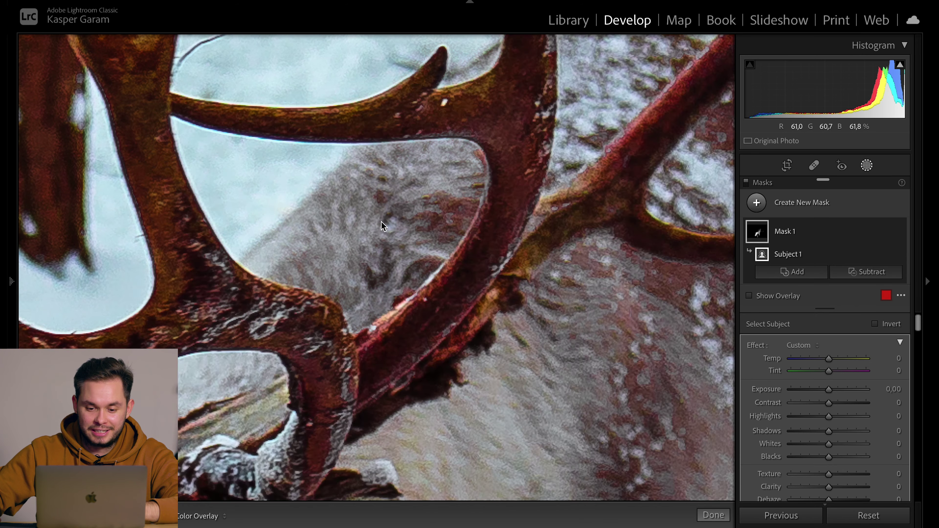
{"action": "key", "text": "o"}
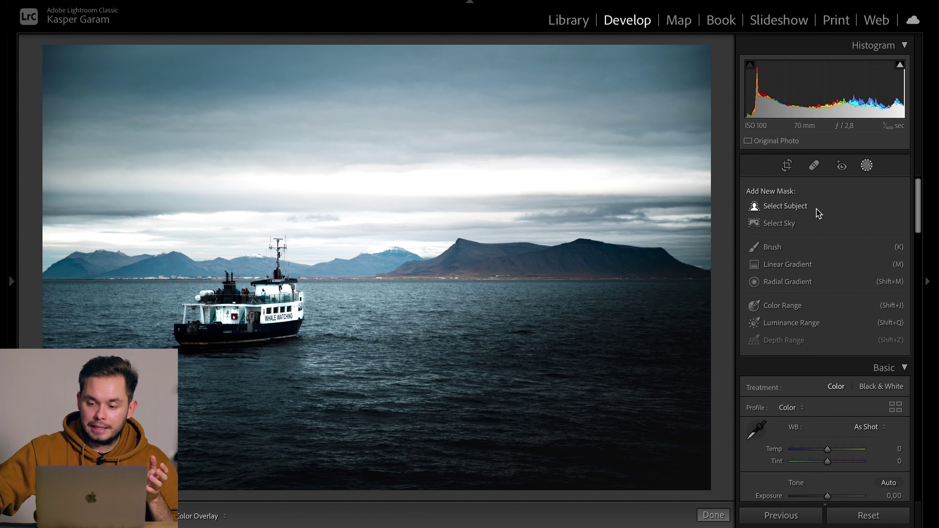
Mask the whale-watching boat with Select Subject, then advance to the mushroom photo
{"action": "left_click", "coordinate": [816, 209]}
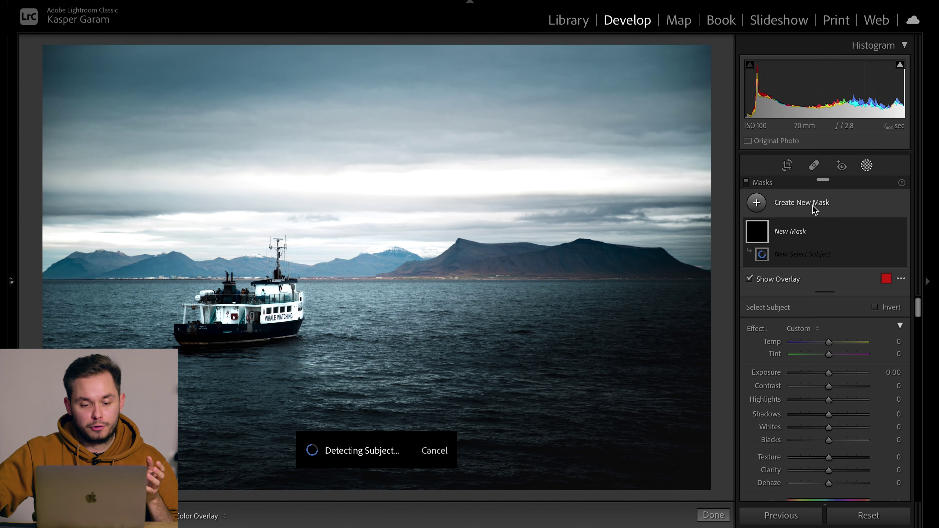
{"action": "left_click", "coordinate": [412, 398]}
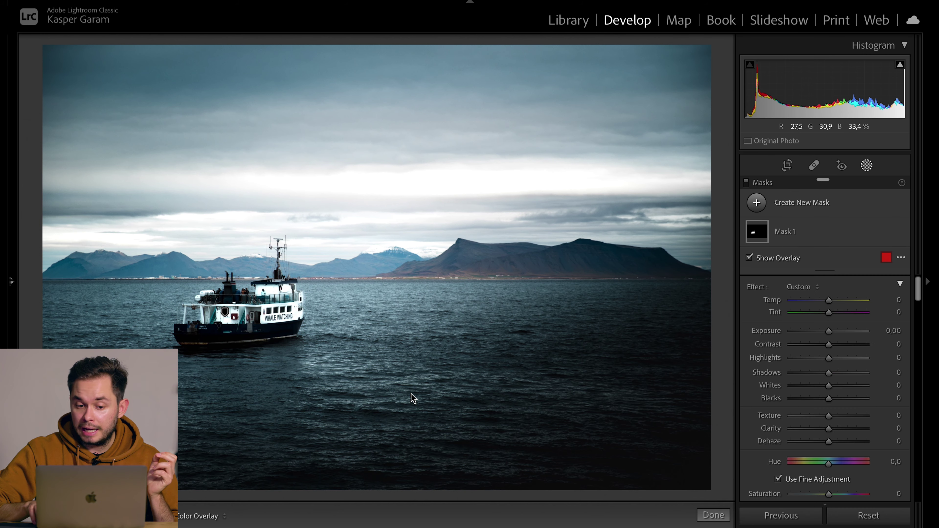
{"action": "key", "text": "Escape"}
{"action": "key", "text": "Right"}
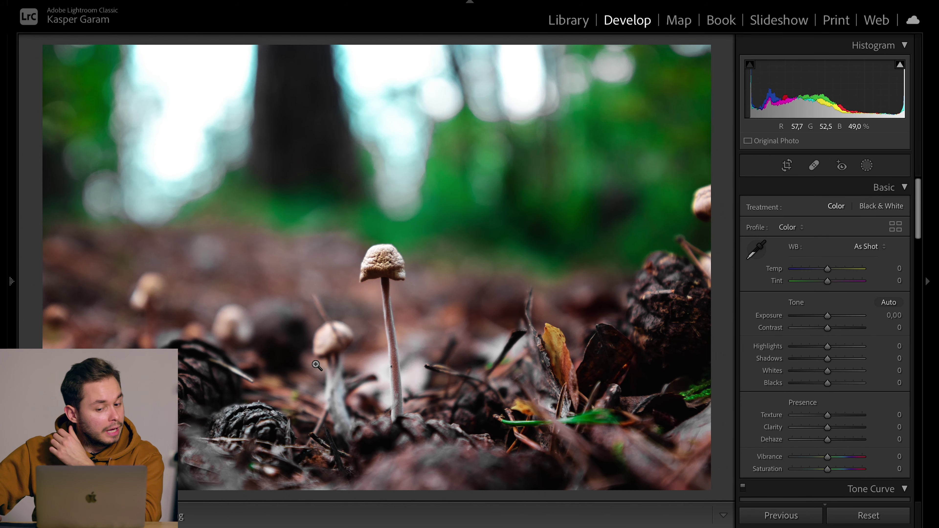
Add a Select Subject mask on the mushroom and check the cap's edge with the overlay toggled
{"action": "left_click", "coordinate": [867, 165]}
{"action": "left_click", "coordinate": [791, 210]}
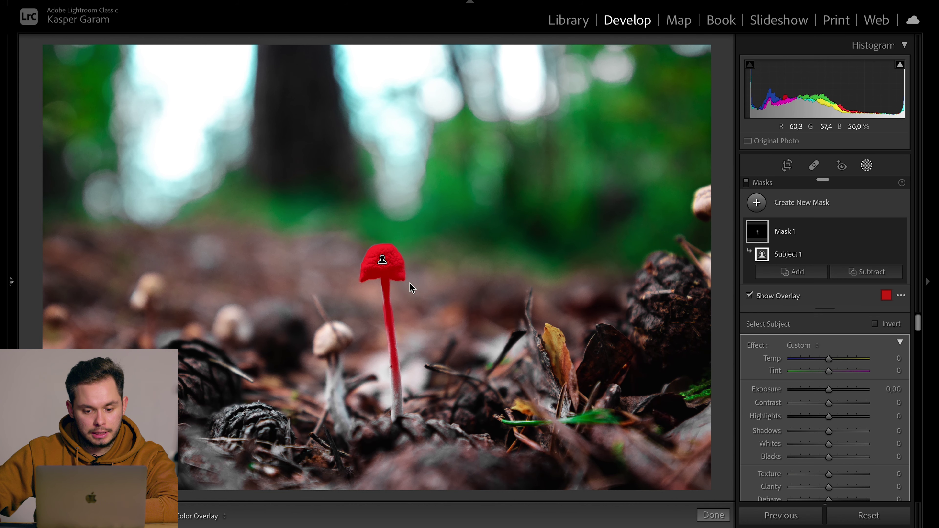
{"action": "key", "text": "o"}
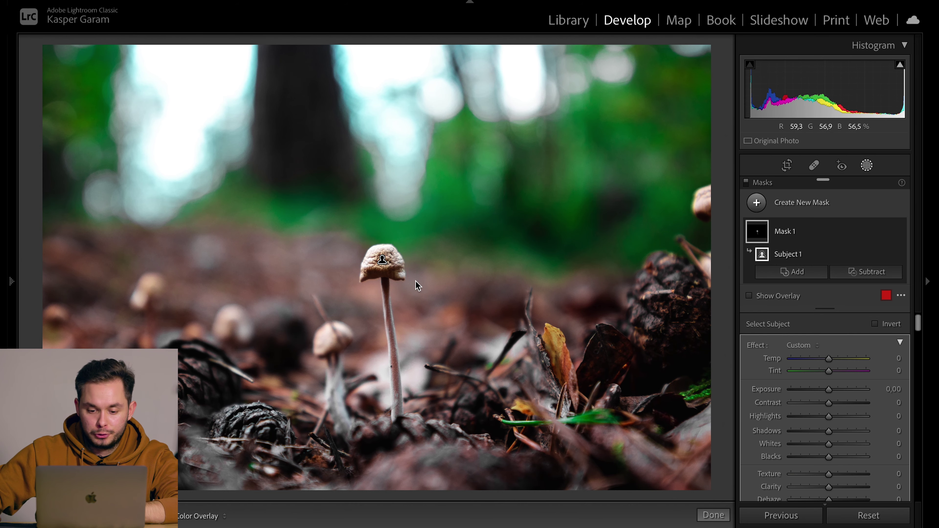
{"action": "key", "text": "z"}
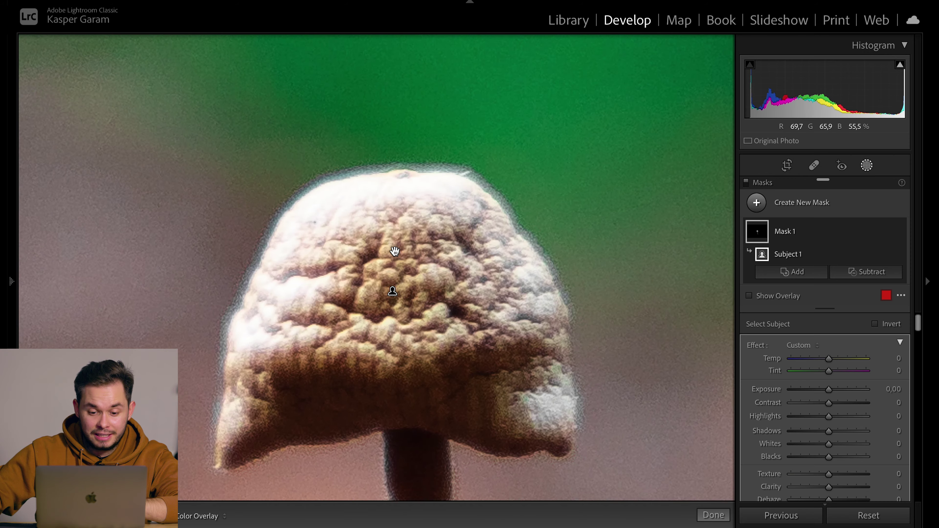
{"action": "key", "text": "z"}
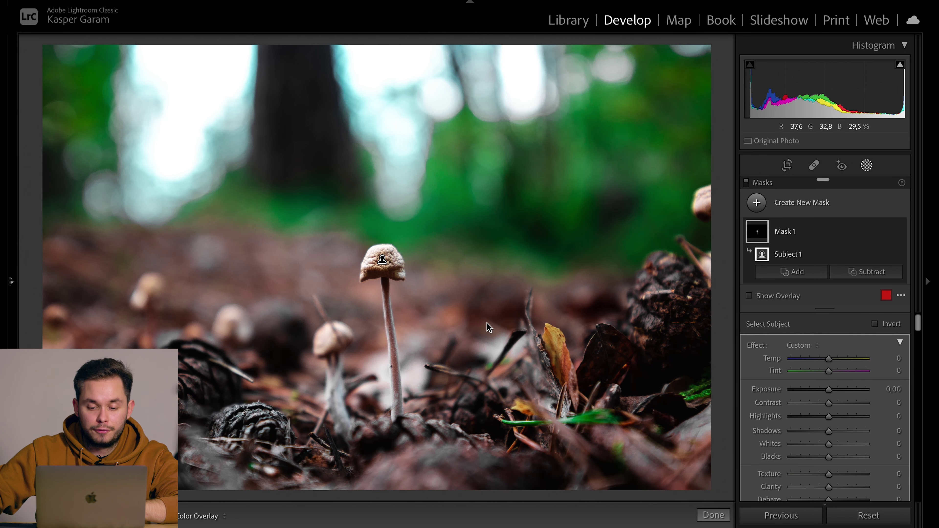
{"action": "key", "text": "o"}
{"action": "key", "text": "o"}
{"action": "key", "text": "o"}
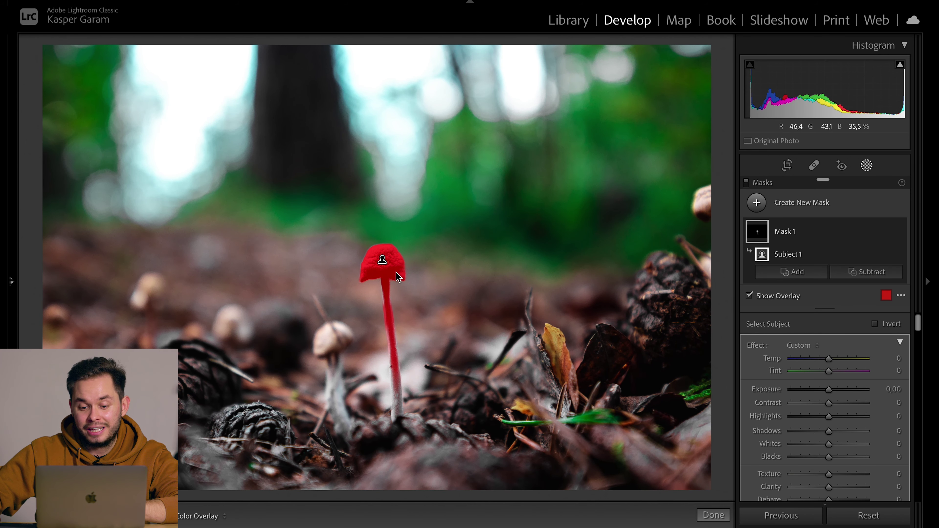
{"action": "key", "text": "o"}
Inspect the mask on the mushroom stem and cap up close, comparing with and without overlay
{"action": "left_click", "coordinate": [390, 299]}
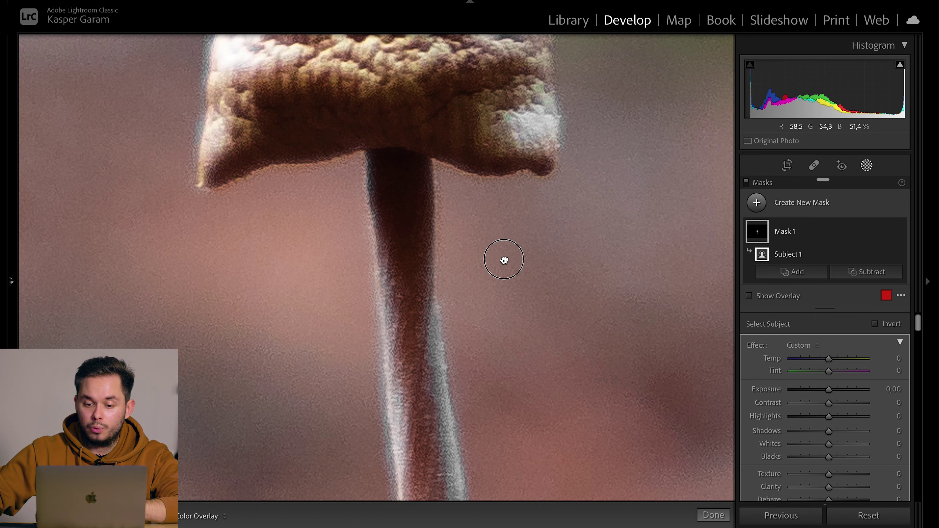
{"action": "scroll", "coordinate": [495, 268], "scroll_direction": "up", "scroll_amount": 3}
{"action": "key", "text": "o"}
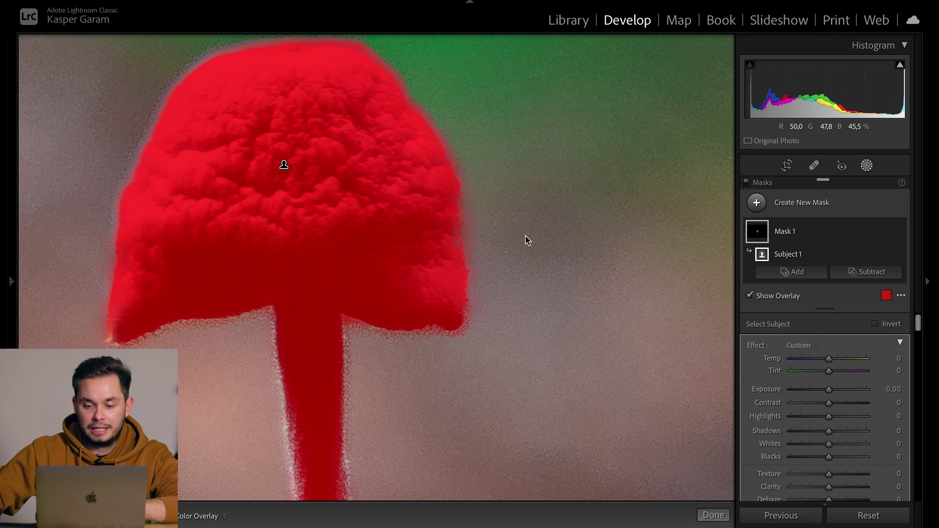
{"action": "key", "text": "o"}
{"action": "key", "text": "o"}
{"action": "left_click_drag", "start_coordinate": [423, 310], "coordinate": [421, 212]}
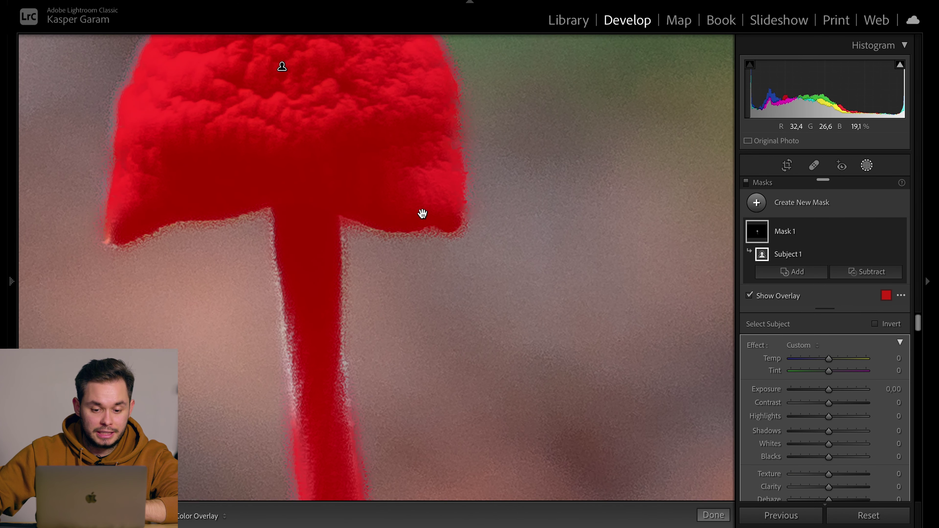
{"action": "key", "text": "o"}
{"action": "key", "text": "z"}
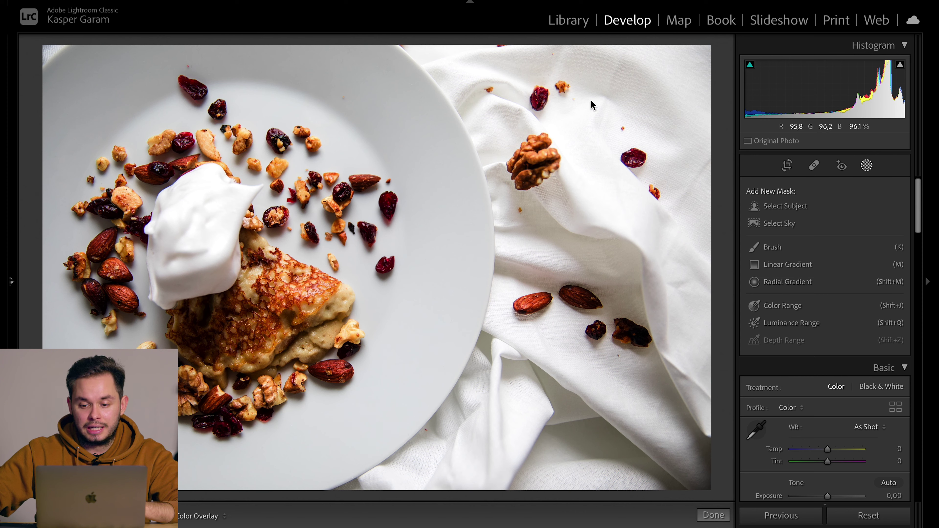
Add a Select Subject mask to the pancake plate and zoom in to check it
{"action": "left_click", "coordinate": [791, 206]}
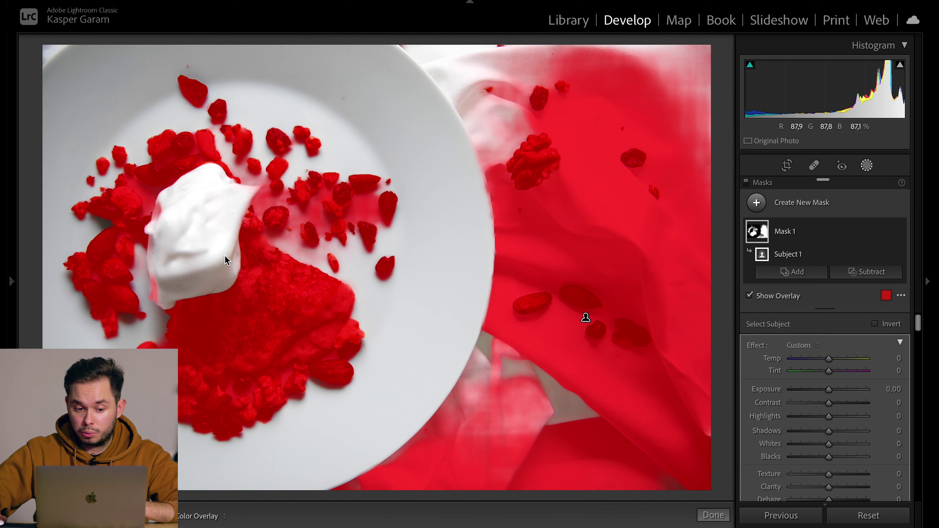
{"action": "key", "text": "z"}
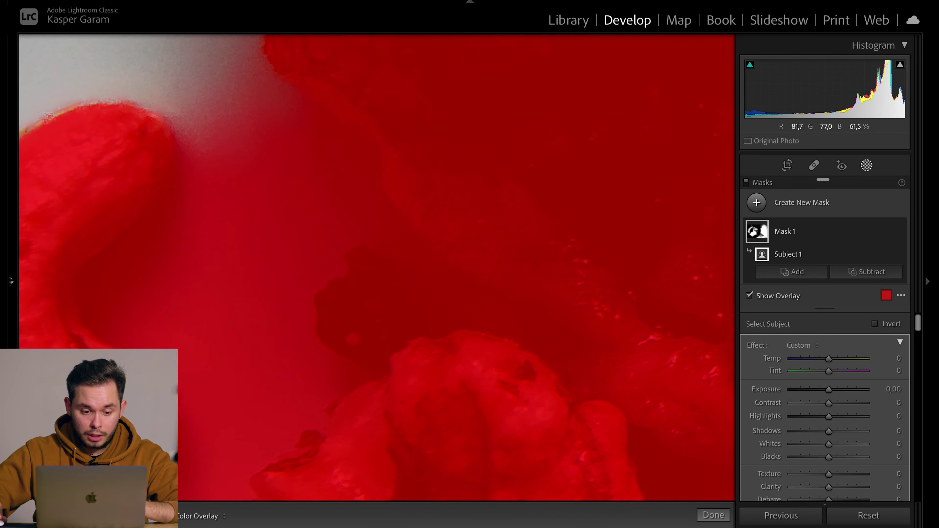
{"action": "key", "text": "z"}
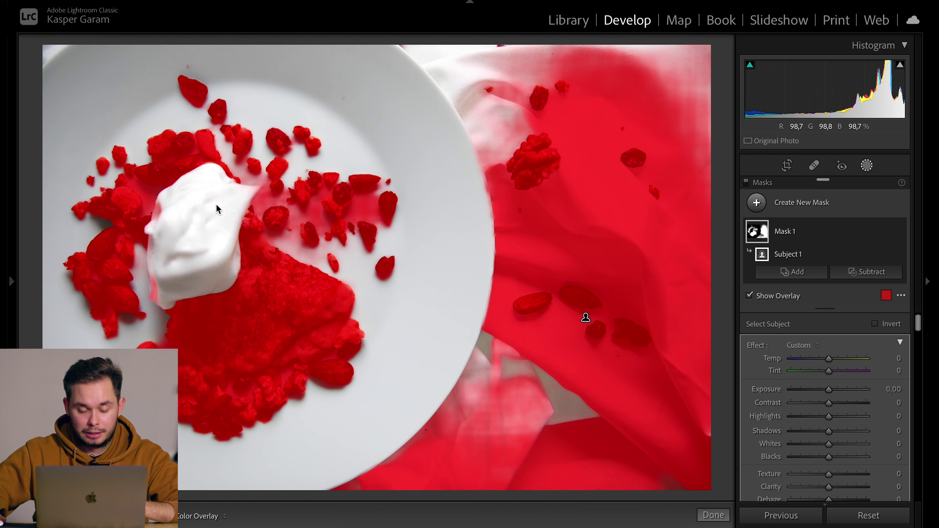
{"action": "key", "text": "o"}
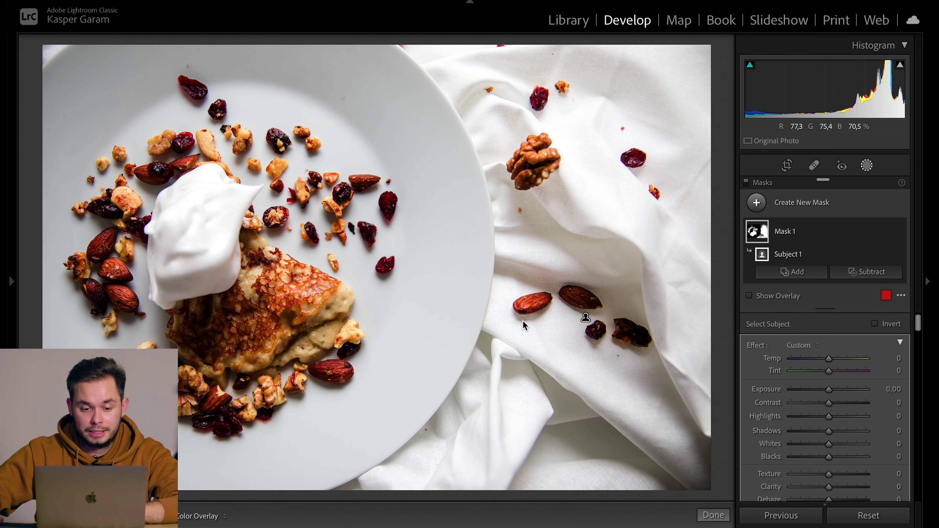
{"action": "key", "text": "o"}
Compare the pancake mask against the photo with the overlay toggled, expanding Mask 1's Subject component
{"action": "key", "text": "o"}
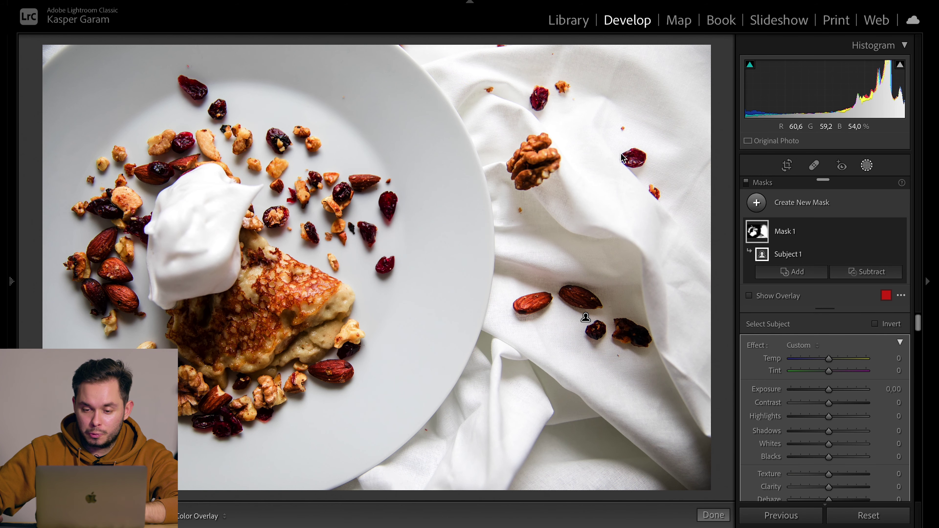
{"action": "key", "text": "o"}
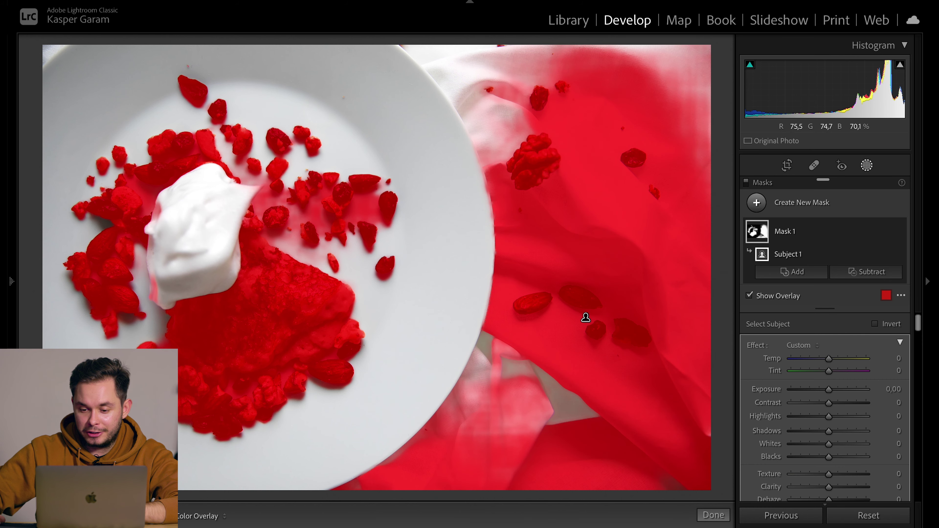
{"action": "key", "text": "o"}
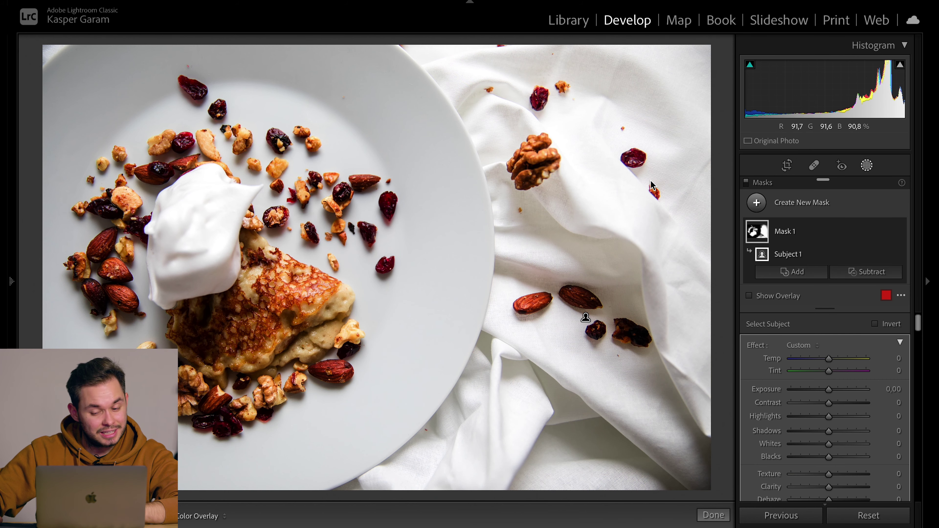
{"action": "key", "text": "o"}
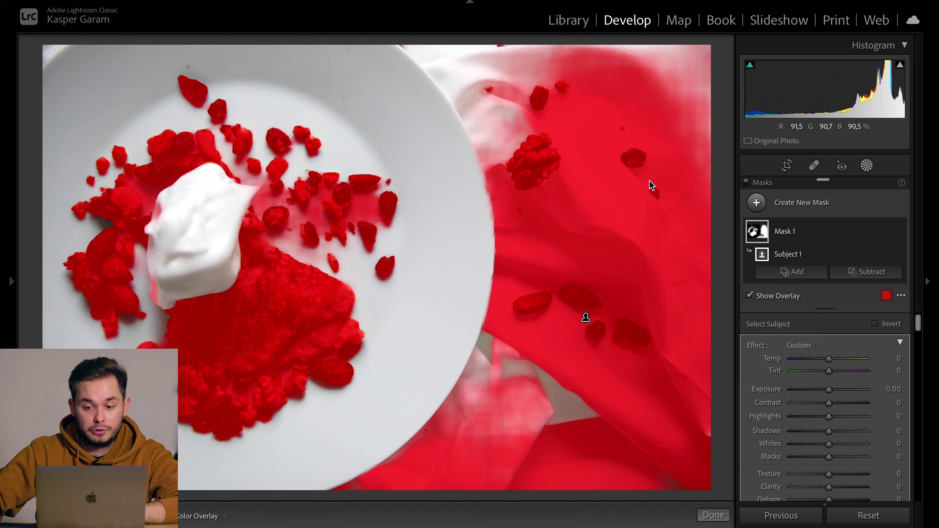
{"action": "key", "text": "o"}
{"action": "key", "text": "o"}
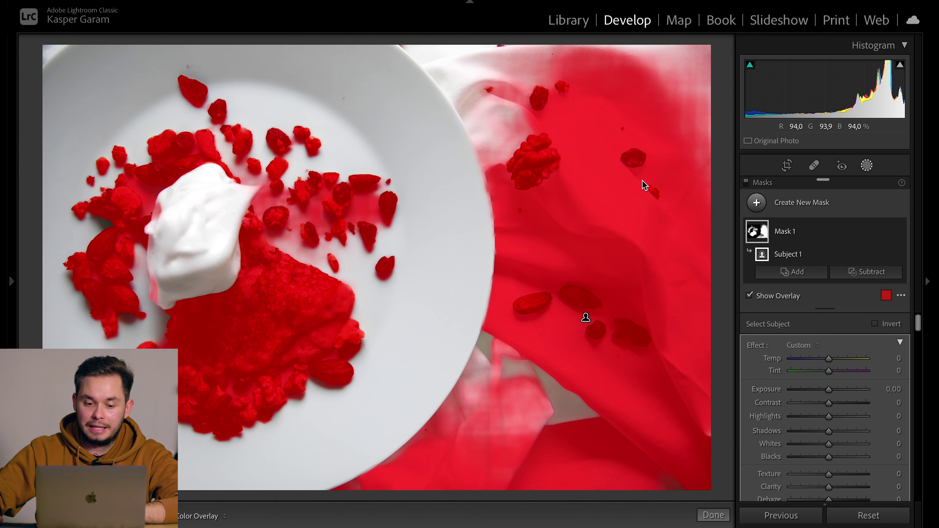
{"action": "key", "text": "o"}
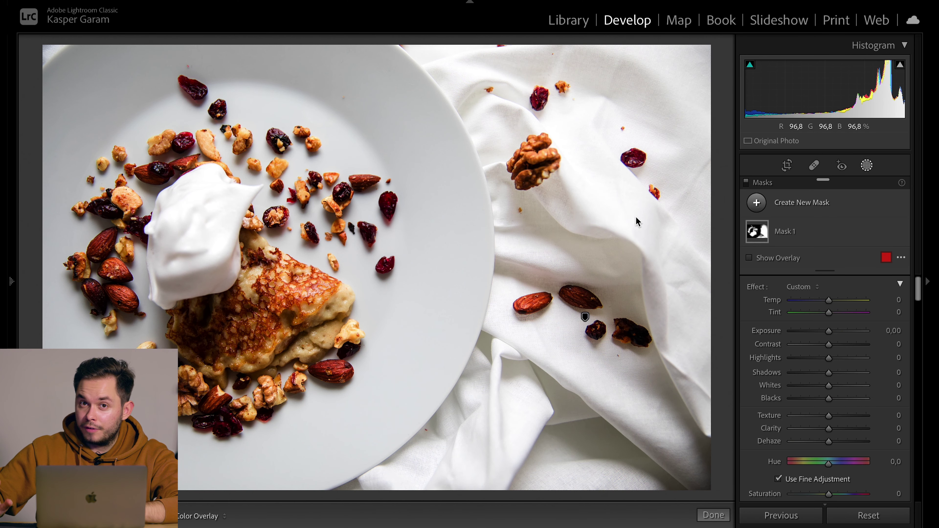
{"action": "left_click", "coordinate": [791, 240]}
{"action": "key", "text": "o"}
{"action": "key", "text": "o"}
{"action": "key", "text": "o"}
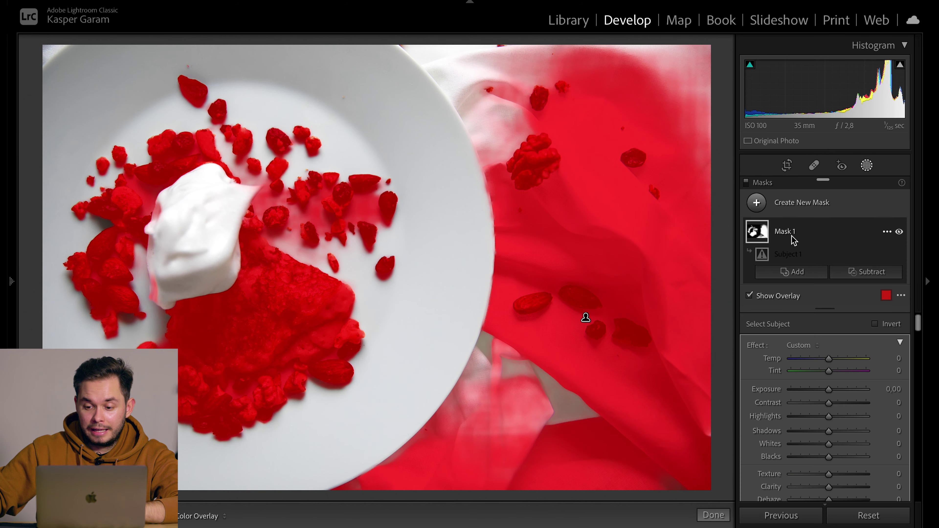
{"action": "key", "text": "o"}
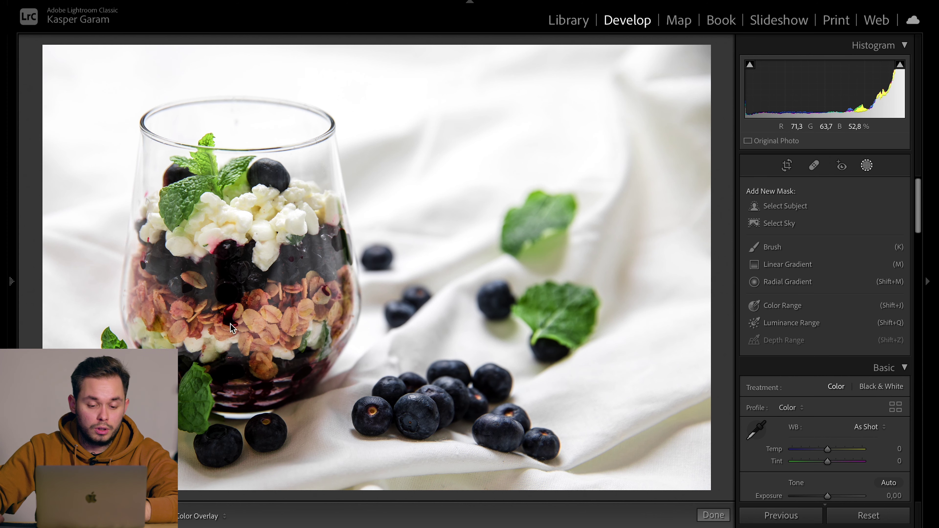
Mask the blueberry parfait with Select Subject and toggle the overlay to compare, ending hidden
{"action": "left_click", "coordinate": [804, 207]}
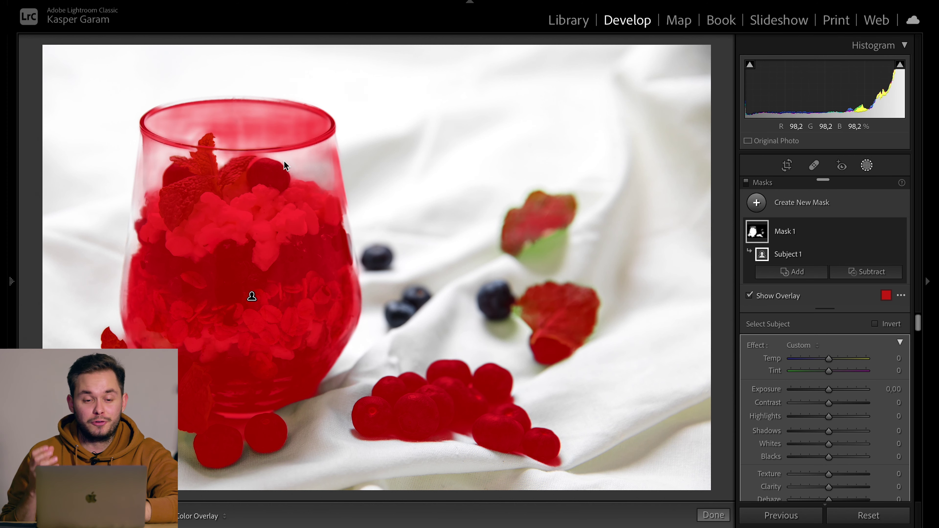
{"action": "key", "text": "o"}
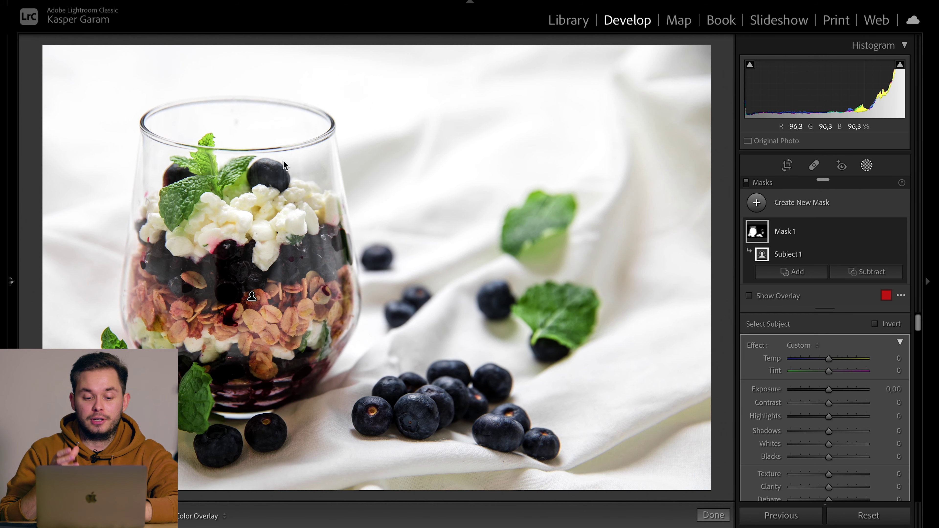
{"action": "key", "text": "o"}
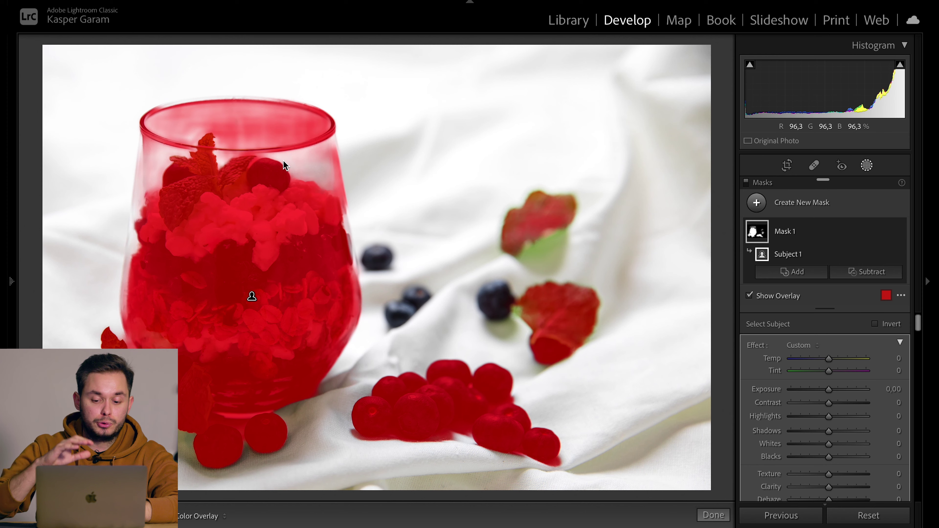
{"action": "key", "text": "o"}
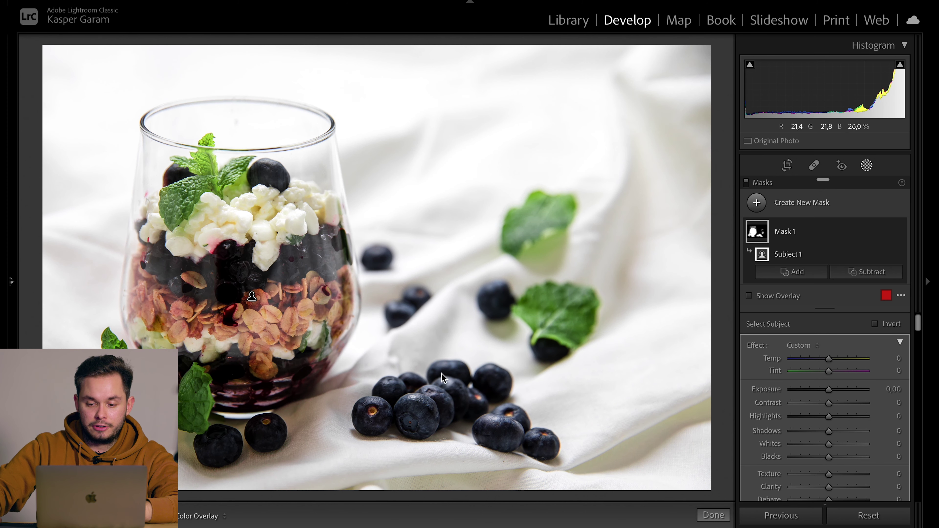
{"action": "key", "text": "o"}
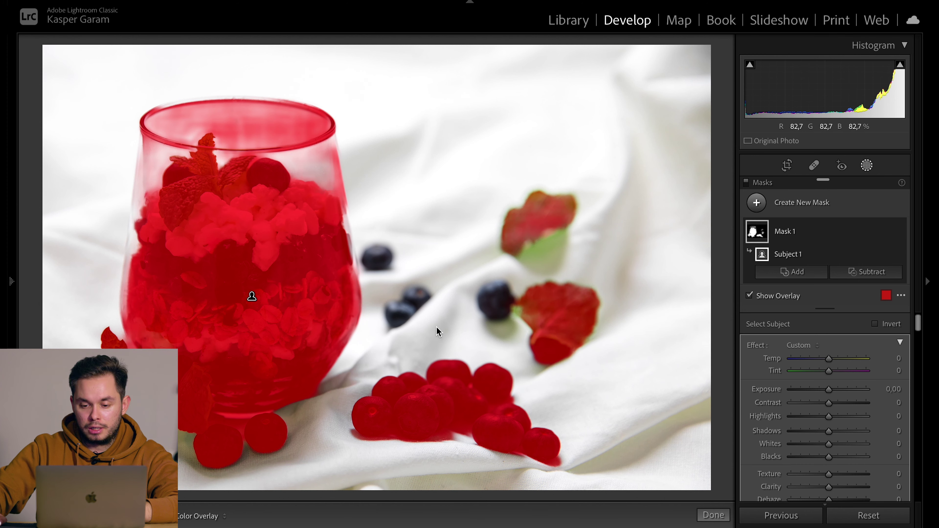
{"action": "key", "text": "o"}
{"action": "key", "text": "o"}
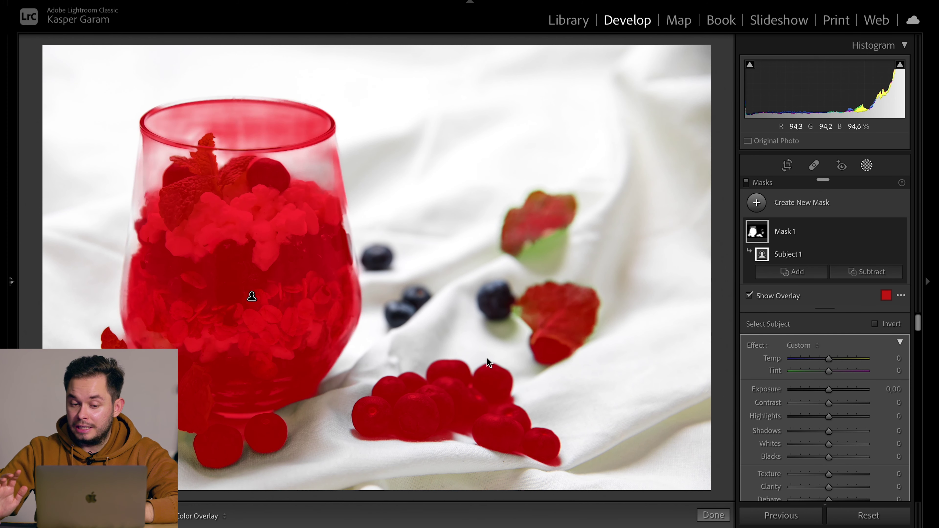
{"action": "key", "text": "o"}
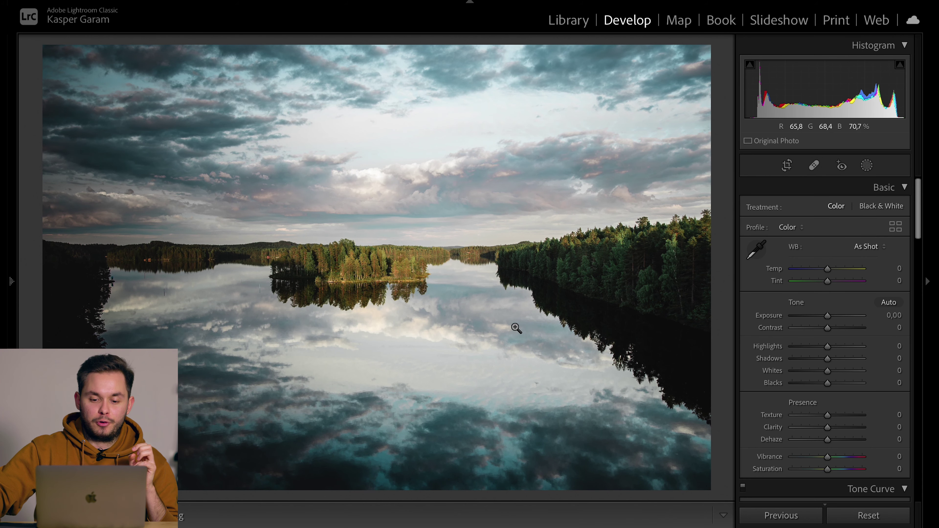
Add a Select Subject mask that picks out the wooded island and its reflection
{"action": "left_click", "coordinate": [867, 166]}
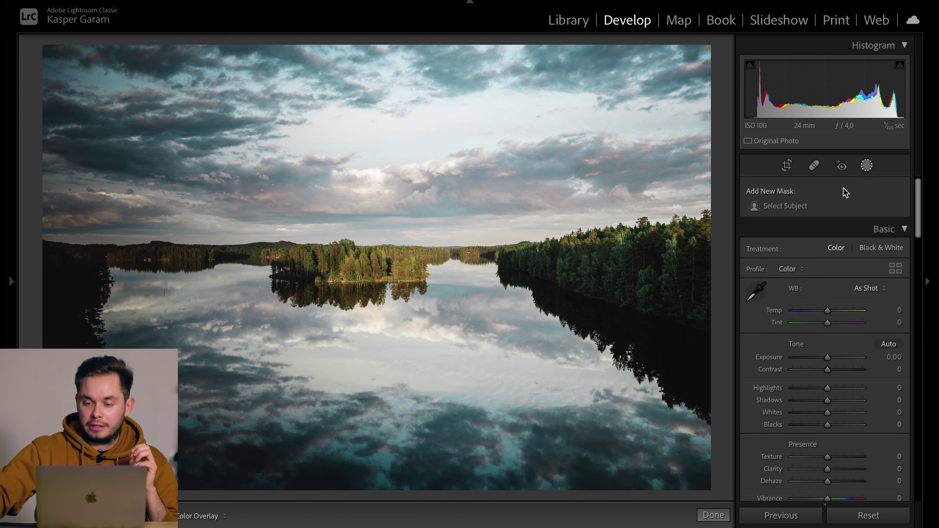
{"action": "left_click", "coordinate": [794, 213]}
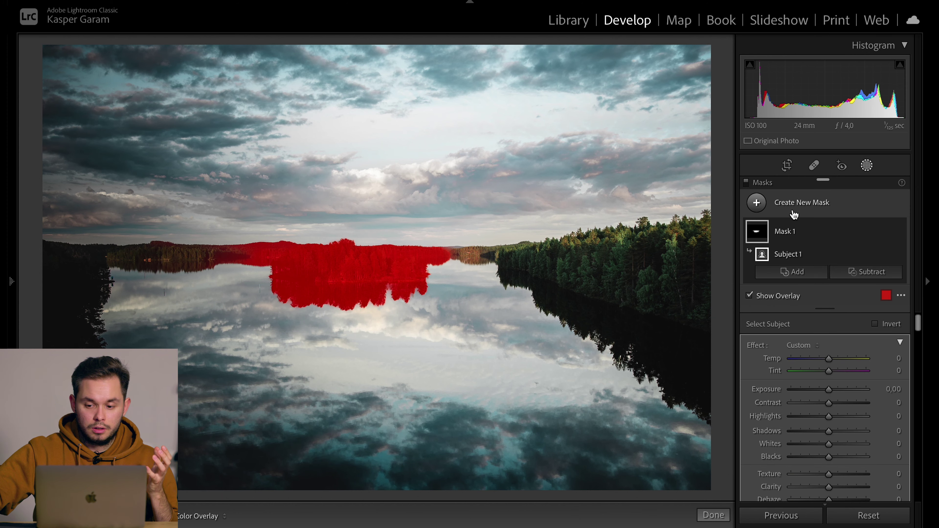
Undo the subject mask, apply Select Sky instead, and check the treeline edge zoomed in
{"action": "key", "text": "super+z"}
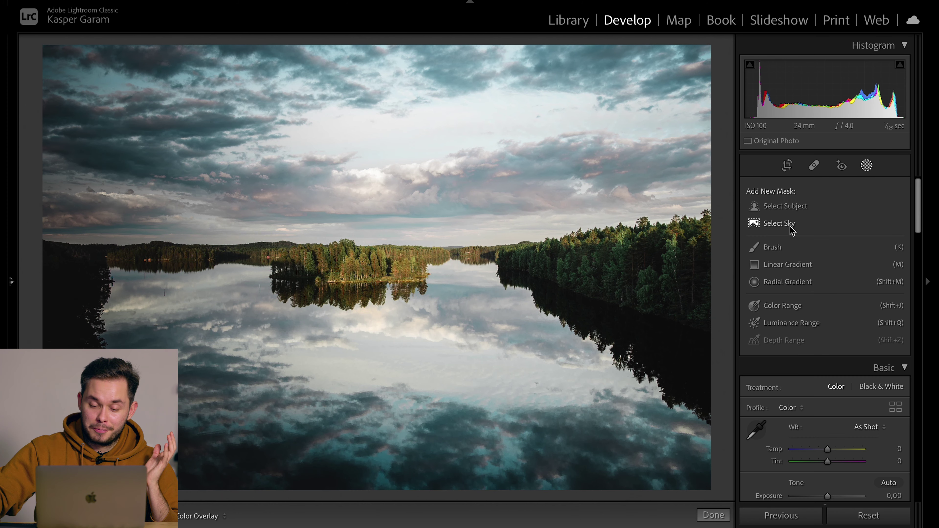
{"action": "left_click", "coordinate": [791, 229]}
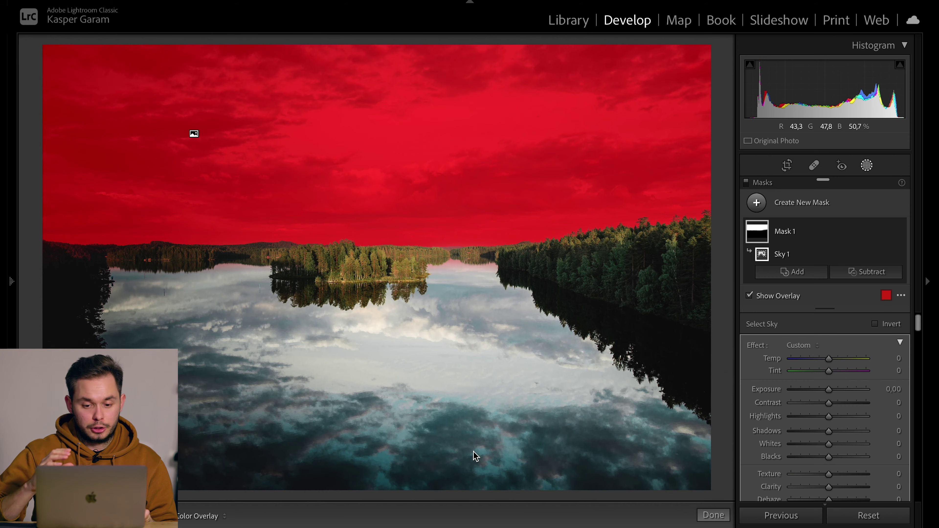
{"action": "key", "text": "z"}
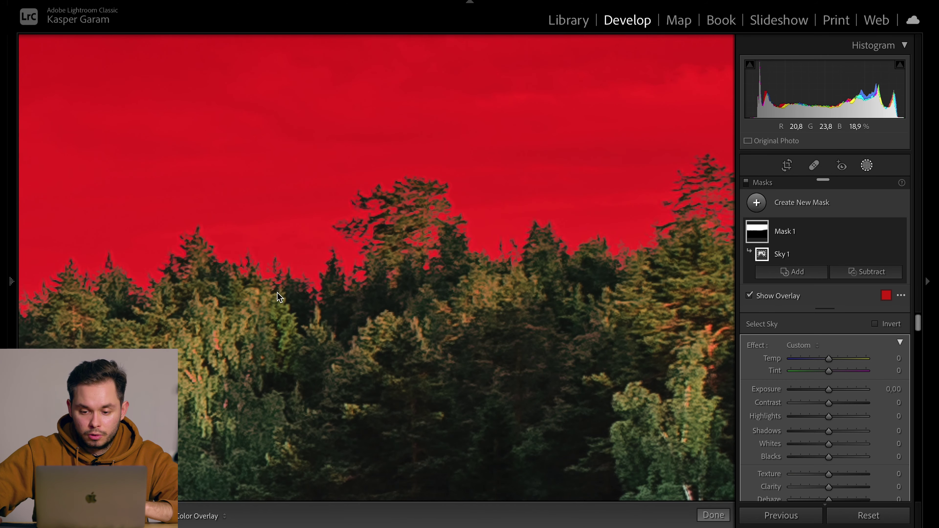
{"action": "left_click_drag", "start_coordinate": [531, 243], "coordinate": [495, 283]}
{"action": "left_click_drag", "start_coordinate": [246, 304], "coordinate": [537, 300]}
{"action": "left_click_drag", "start_coordinate": [277, 316], "coordinate": [583, 273]}
{"action": "left_click_drag", "start_coordinate": [229, 303], "coordinate": [388, 301]}
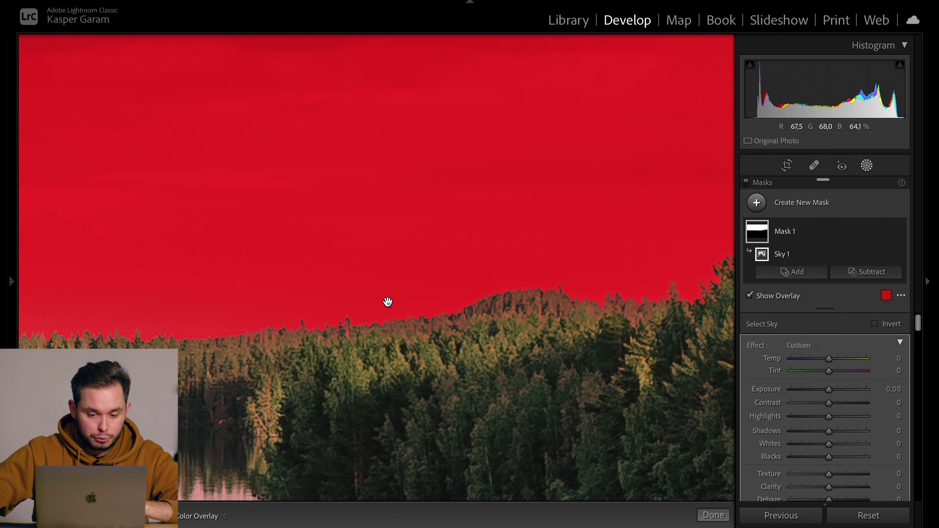
{"action": "key", "text": "z"}
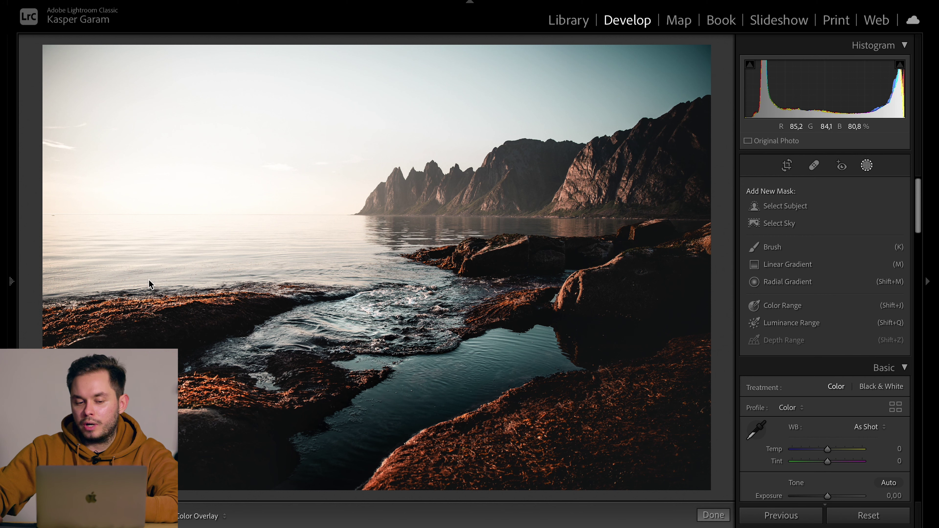
Apply Select Sky to the rocky-coast photo and check the horizon edge up close
{"action": "left_click", "coordinate": [777, 224]}
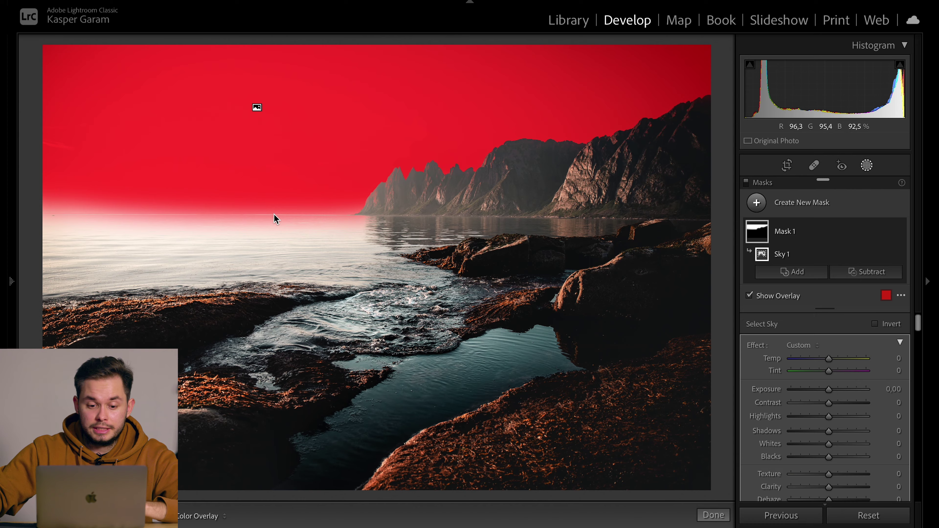
{"action": "left_click", "coordinate": [283, 214]}
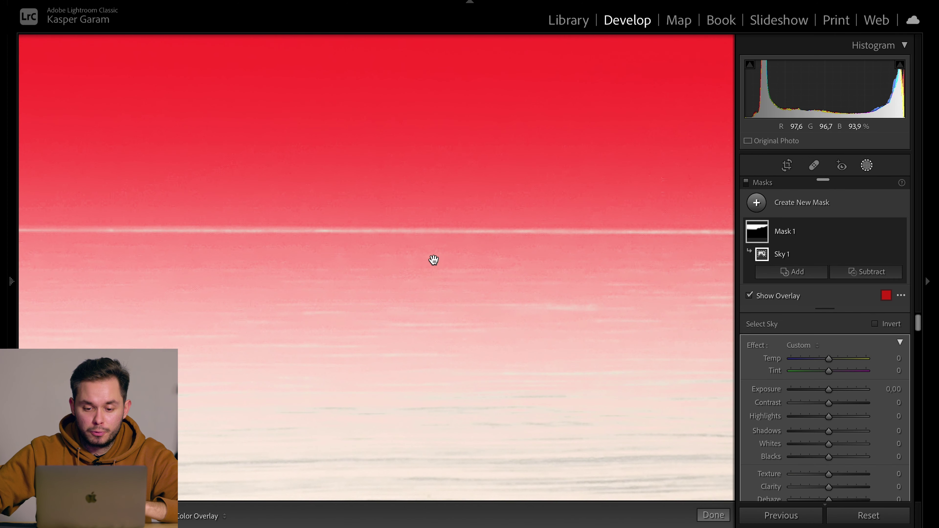
{"action": "left_click", "coordinate": [433, 260]}
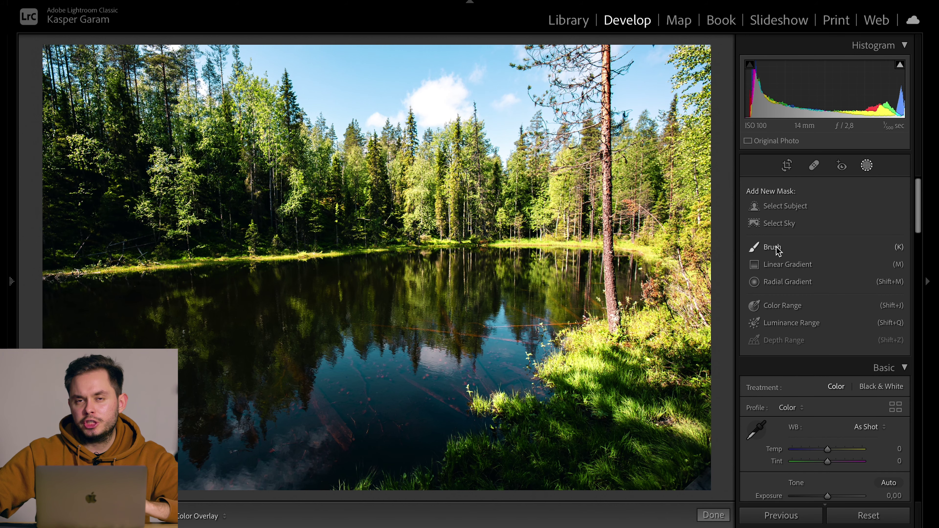
Apply Select Sky to the forest-pond photo and inspect the branches around the tall pine
{"action": "left_click", "coordinate": [776, 227]}
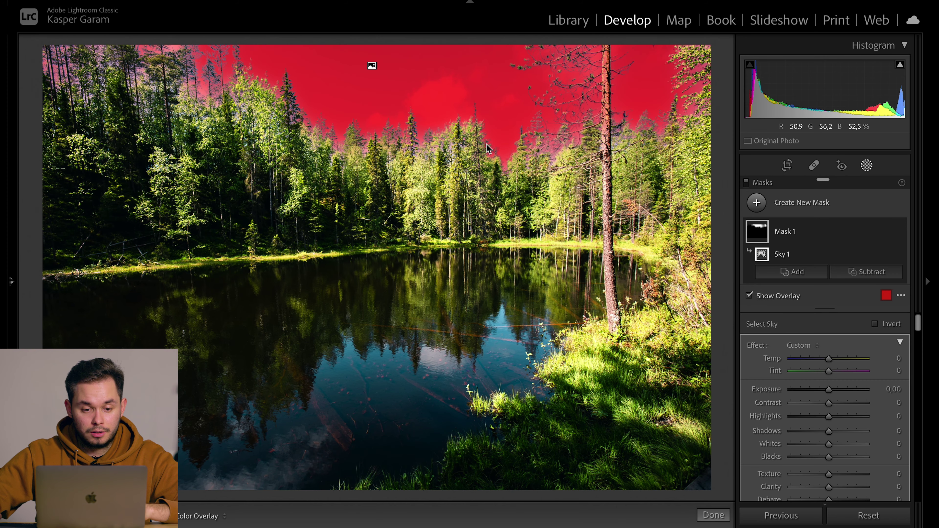
{"action": "left_click", "coordinate": [554, 76]}
{"action": "left_click_drag", "start_coordinate": [562, 67], "coordinate": [435, 215]}
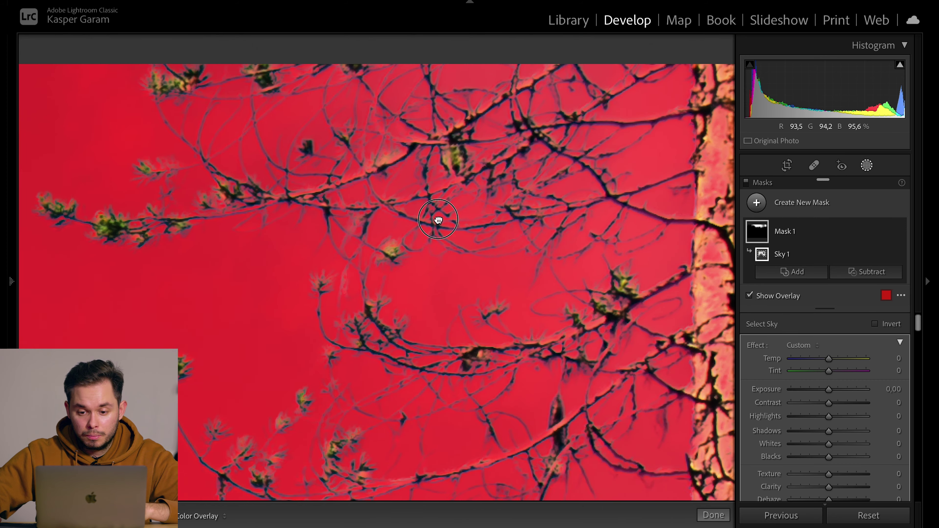
{"action": "left_click_drag", "start_coordinate": [530, 237], "coordinate": [307, 147]}
{"action": "left_click_drag", "start_coordinate": [653, 290], "coordinate": [401, 205]}
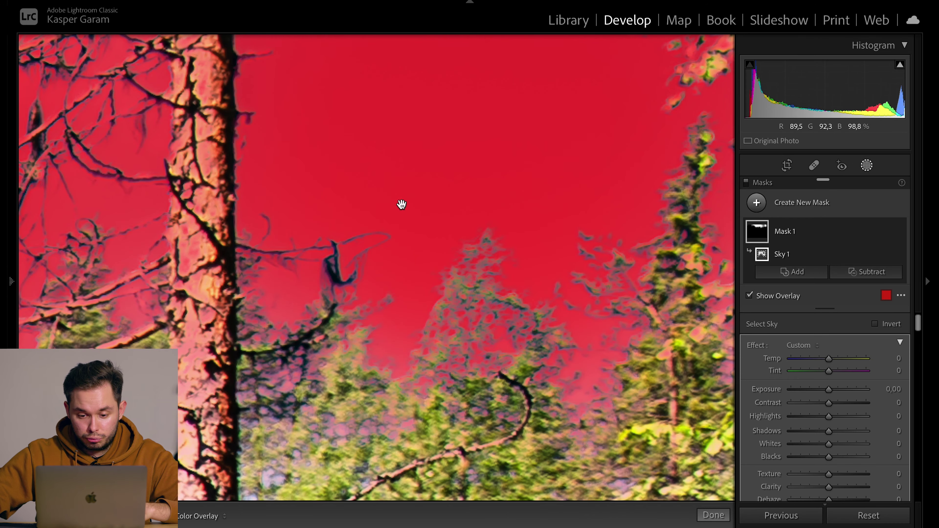
{"action": "left_click_drag", "start_coordinate": [447, 285], "coordinate": [447, 122]}
Check the mask edges along the pine and lower treetops, then return to the full photo
{"action": "left_click", "coordinate": [624, 112]}
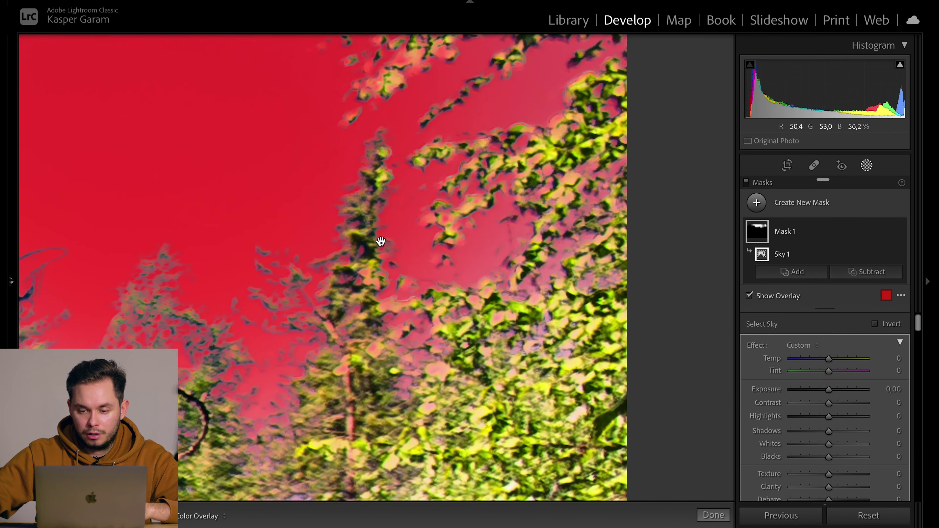
{"action": "left_click", "coordinate": [417, 200]}
{"action": "left_click", "coordinate": [370, 65]}
{"action": "left_click_drag", "start_coordinate": [282, 85], "coordinate": [461, 222]}
{"action": "left_click", "coordinate": [303, 244]}
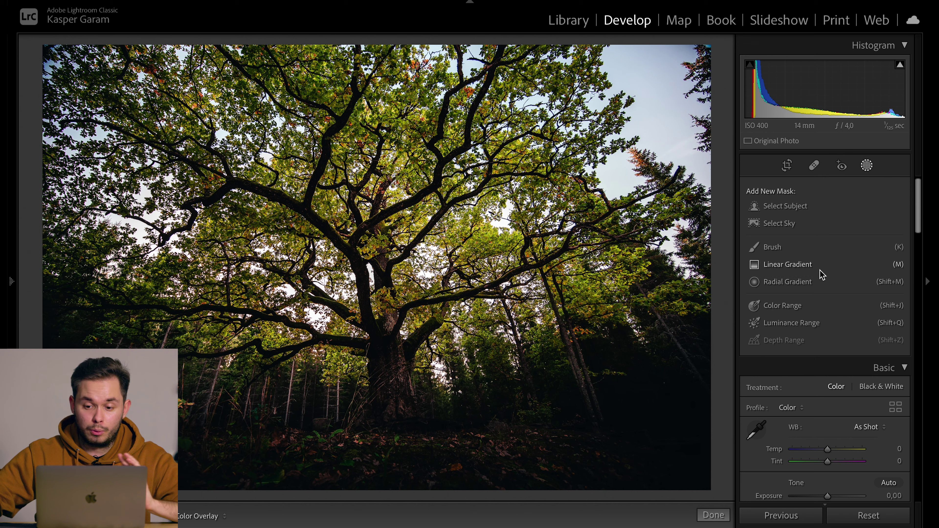
Apply Select Sky to the oak-tree photo, inspect the leaf gaps at 1:1, and hide the overlay
{"action": "left_click", "coordinate": [791, 224]}
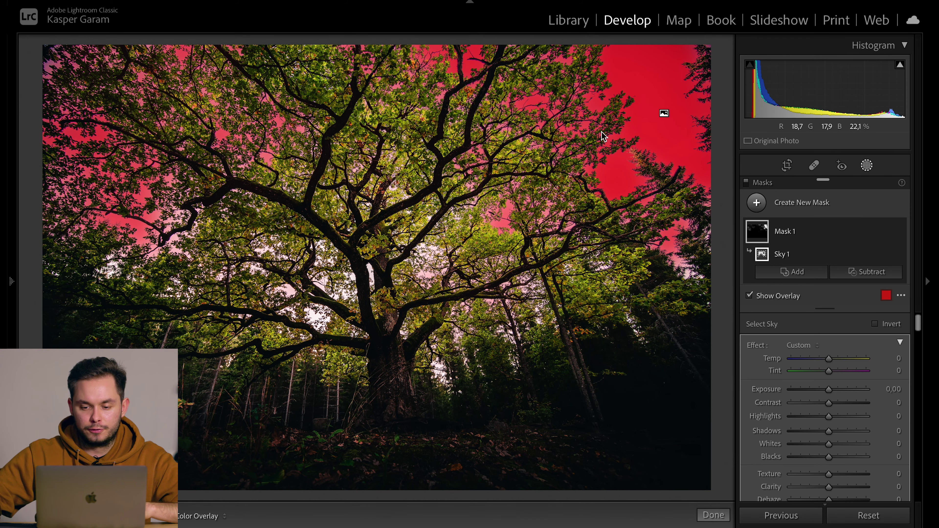
{"action": "left_click", "coordinate": [425, 237]}
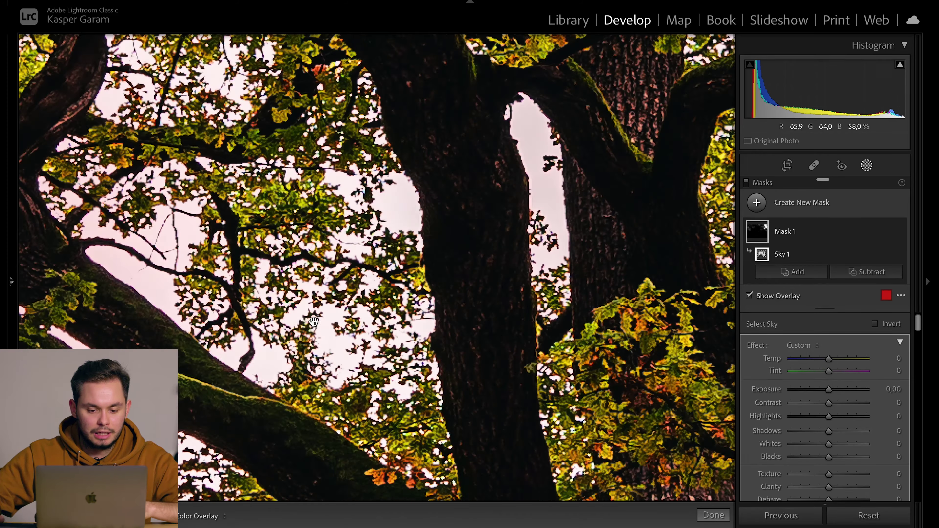
{"action": "left_click_drag", "start_coordinate": [313, 321], "coordinate": [343, 310]}
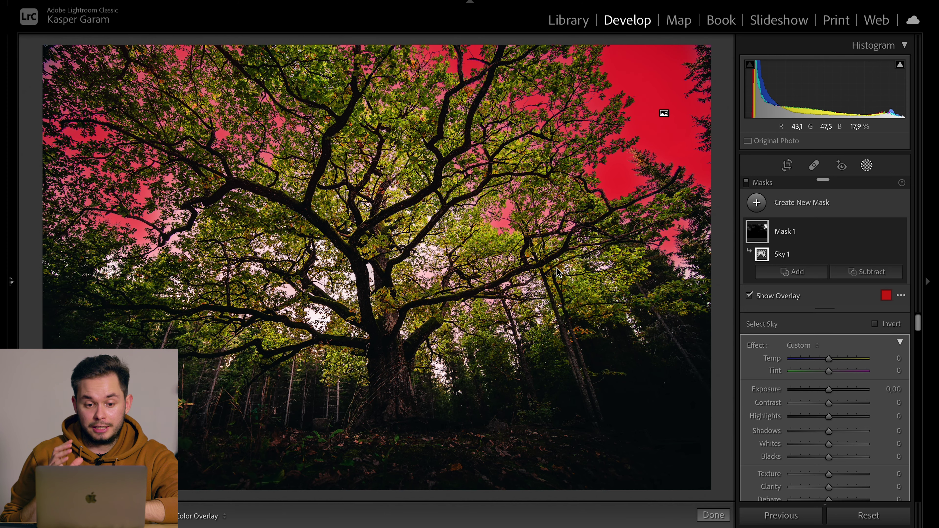
{"action": "key", "text": "o"}
{"action": "key", "text": "o"}
{"action": "key", "text": "o"}
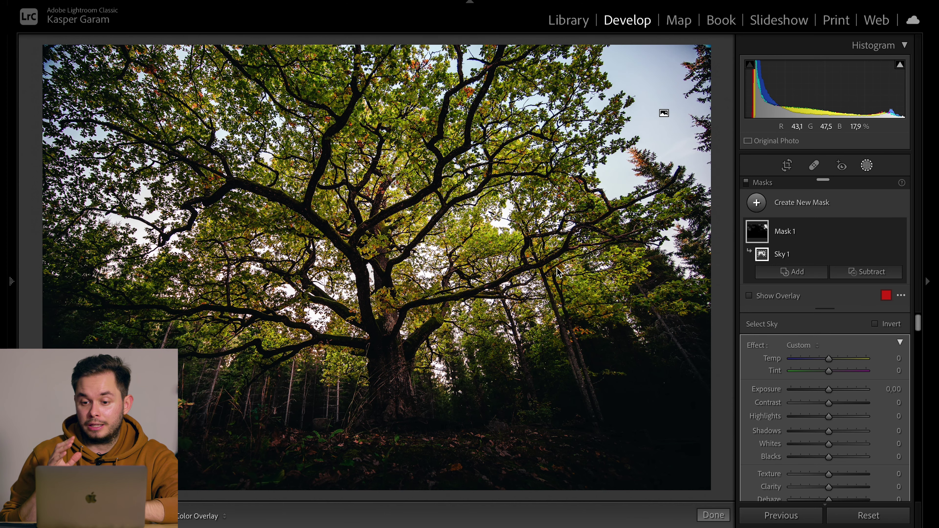